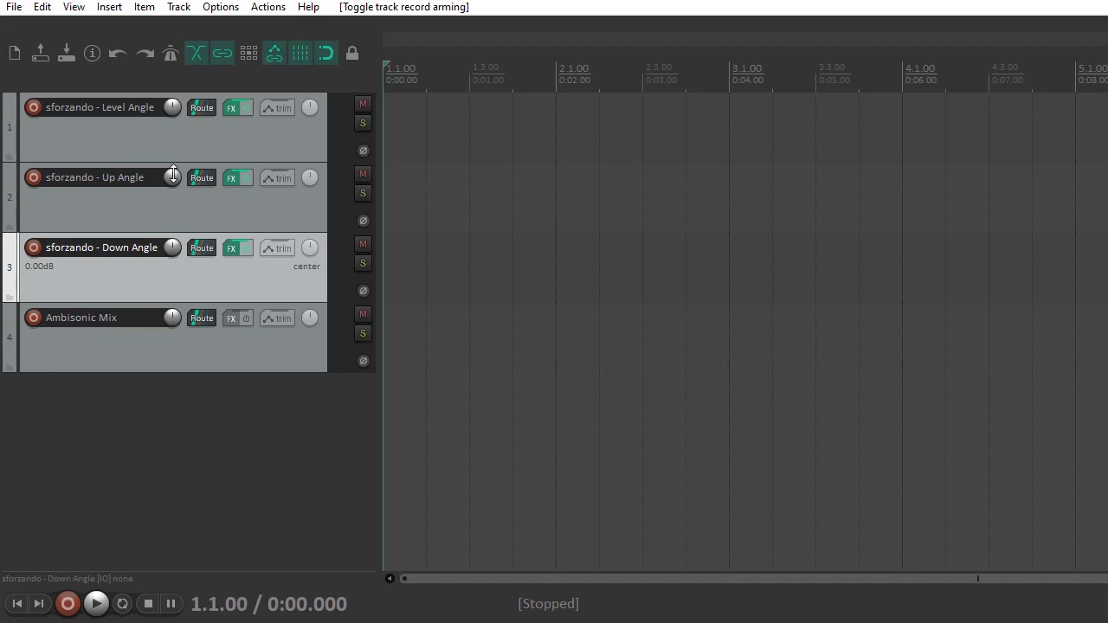
click(126, 205)
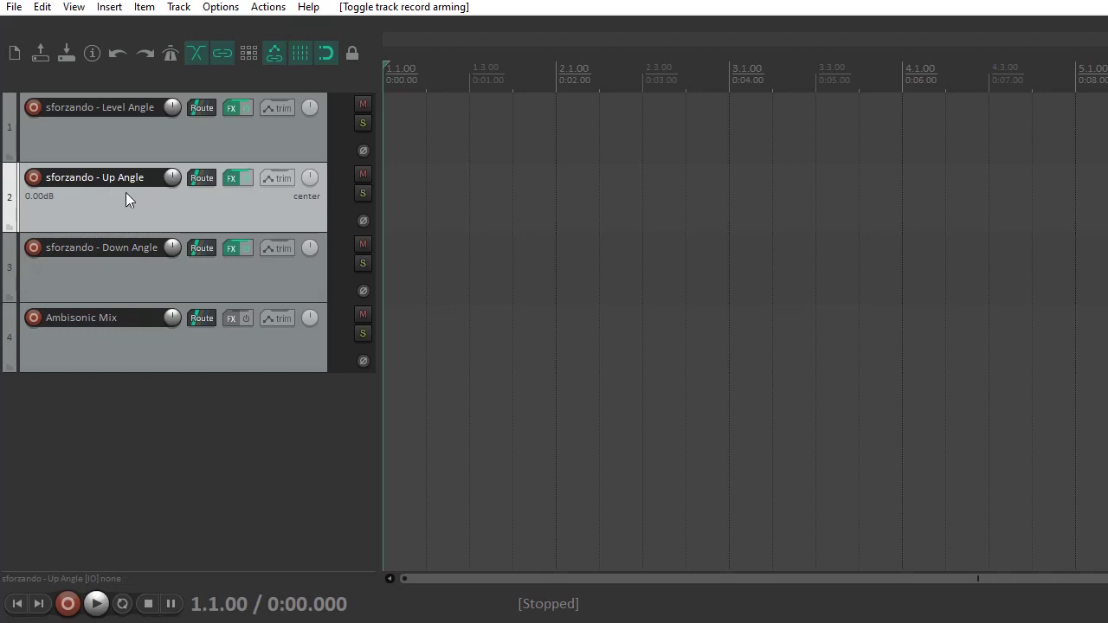
click(137, 286)
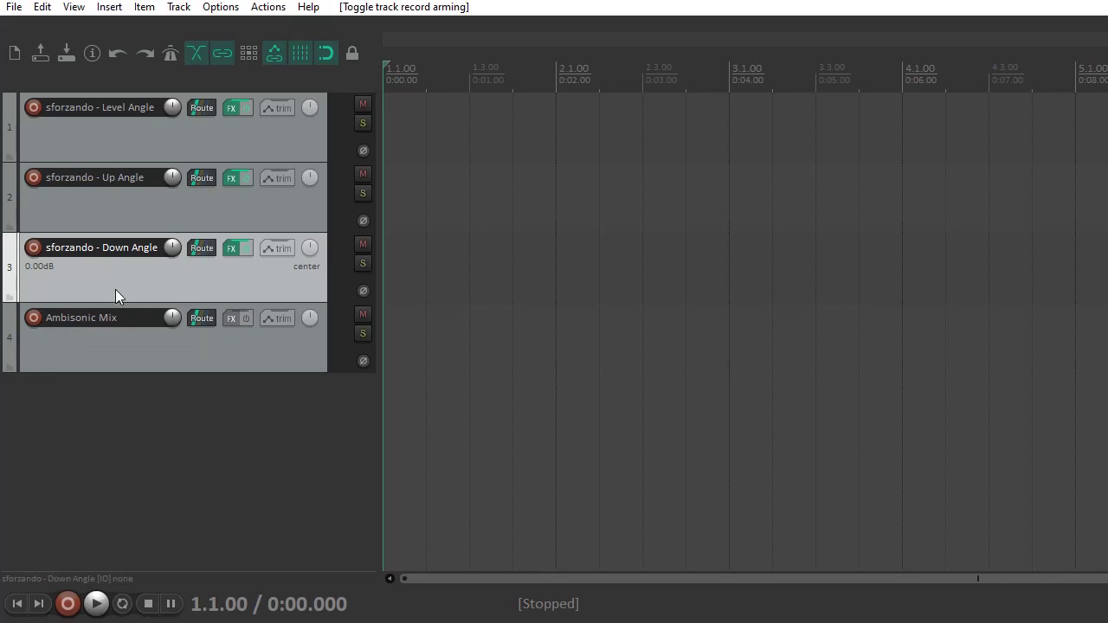
click(33, 107)
click(32, 177)
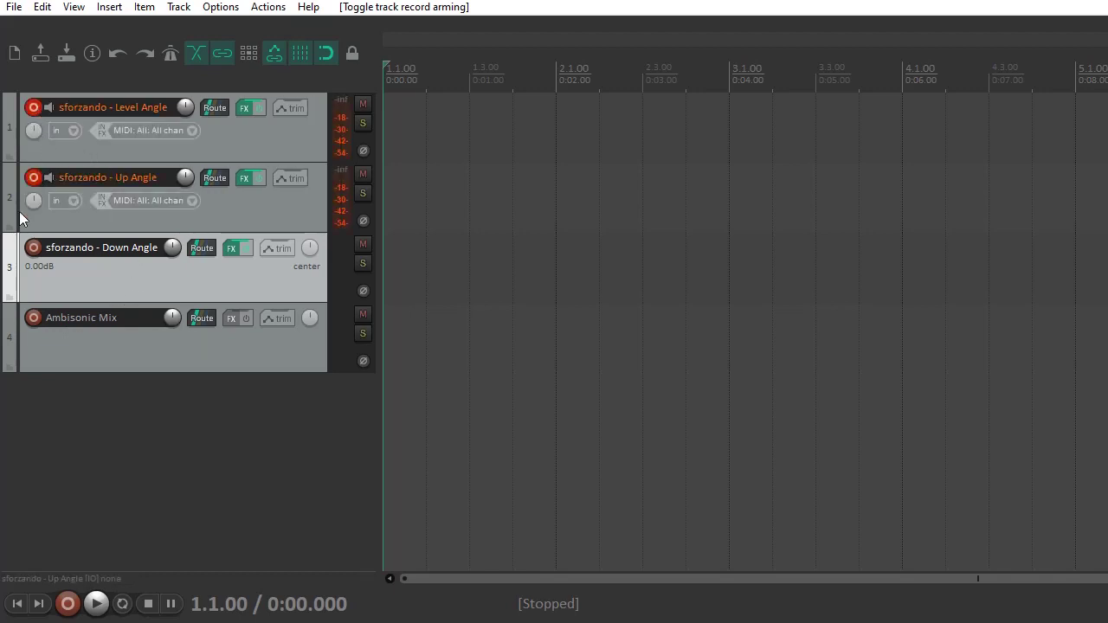
click(34, 249)
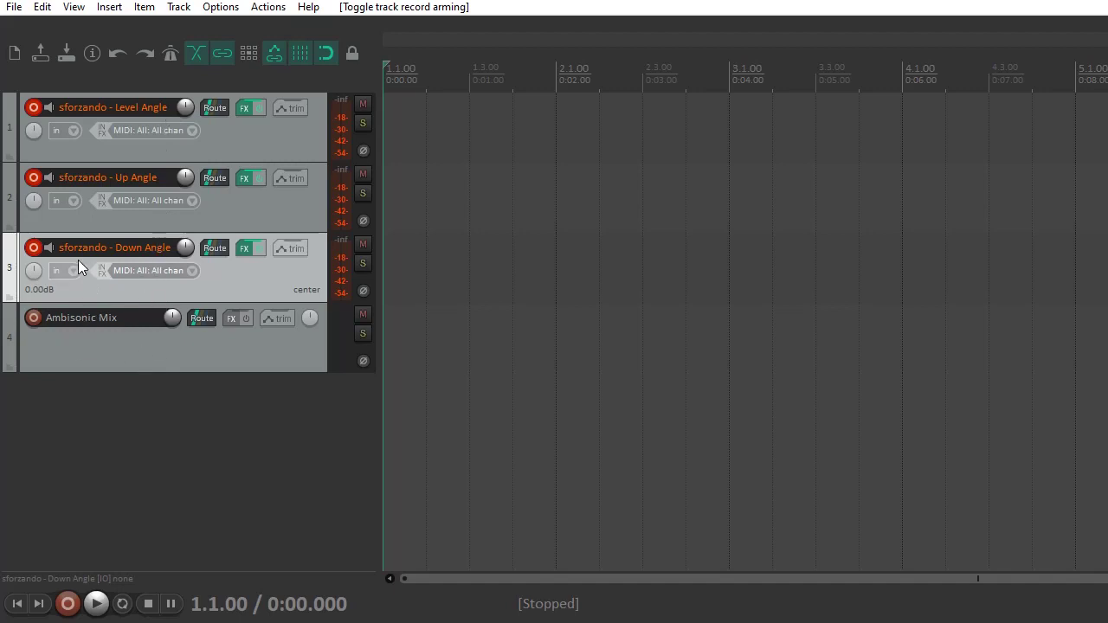
click(35, 248)
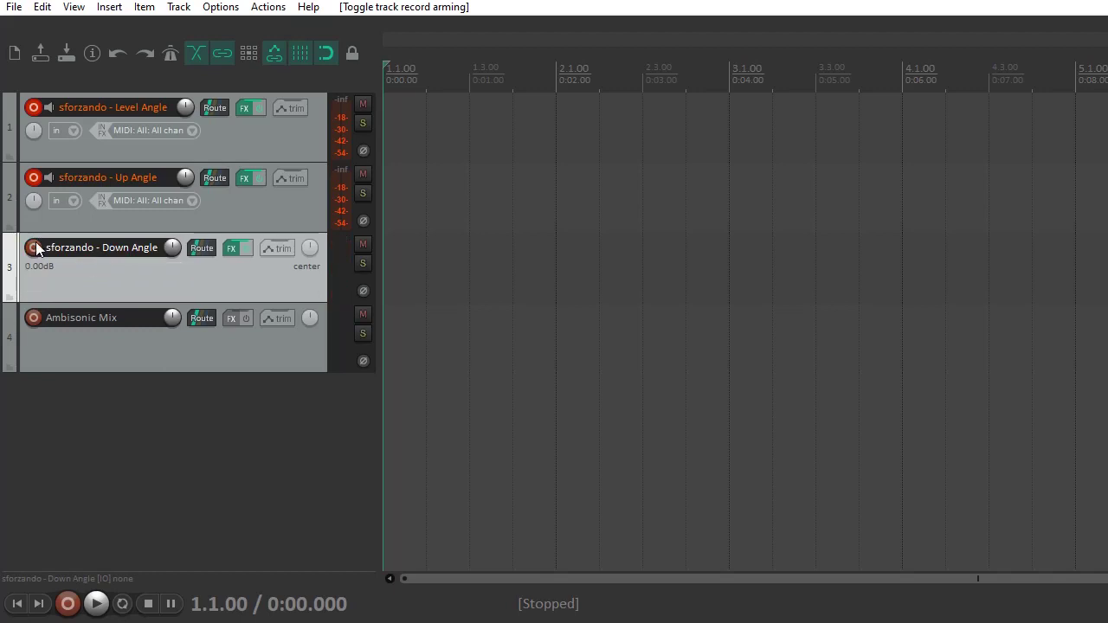
click(32, 179)
click(35, 106)
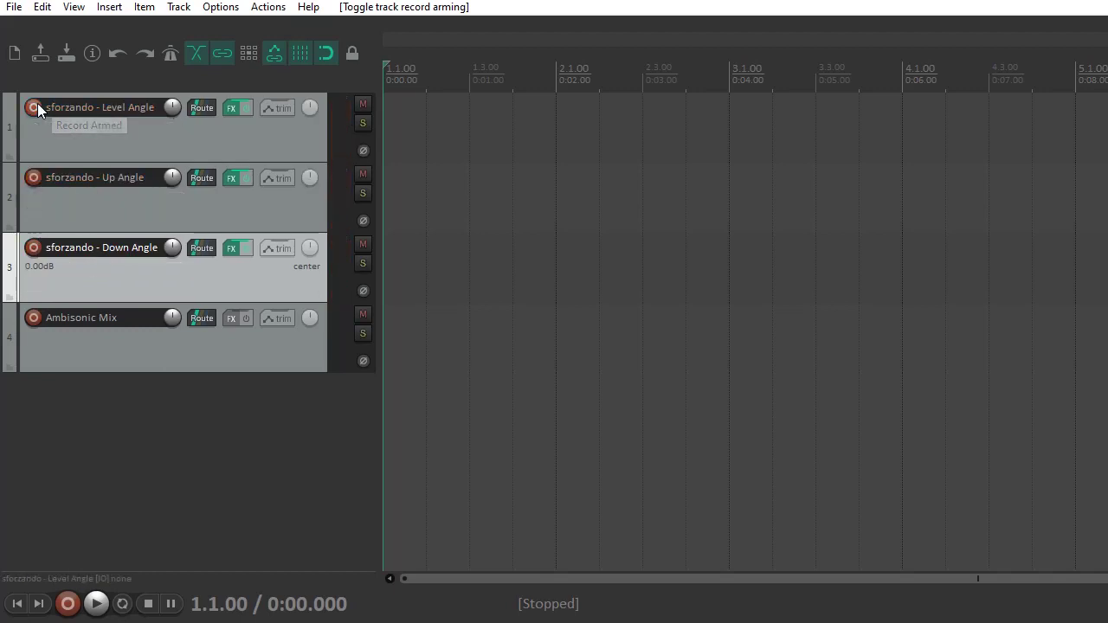
Turn off Level Angle's master send and add a receive from 4: Ambisonic Mix.
click(196, 110)
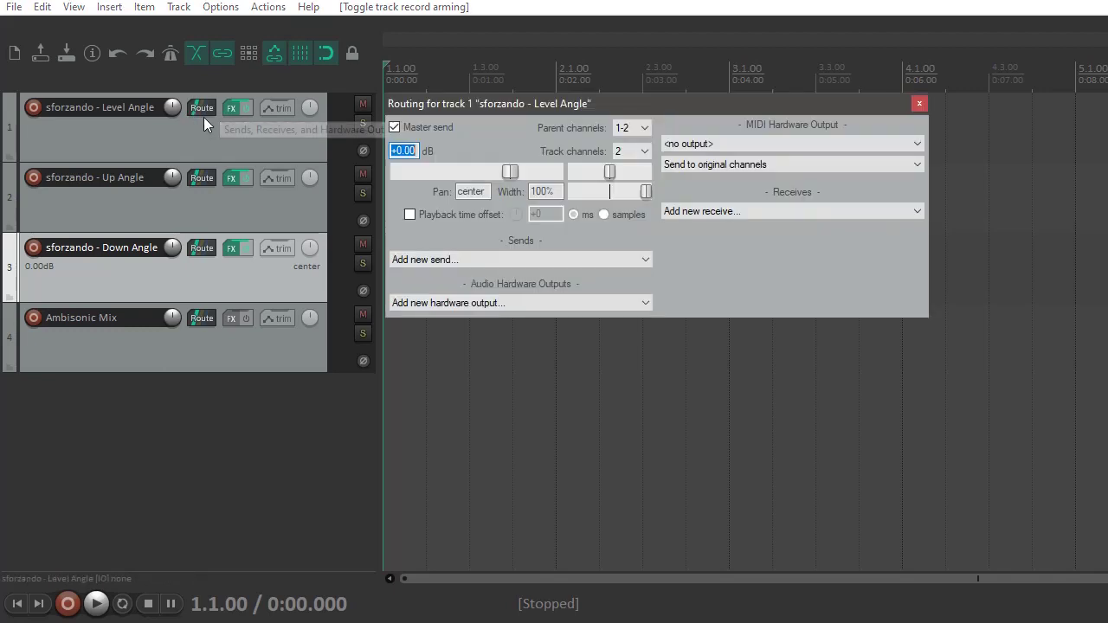
click(394, 127)
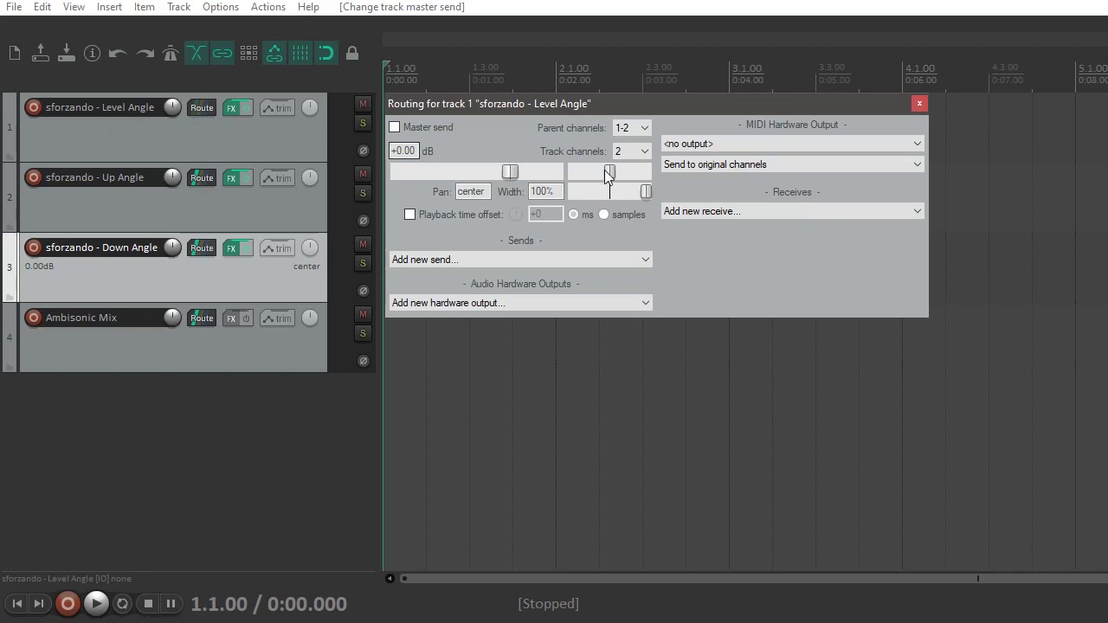
click(724, 210)
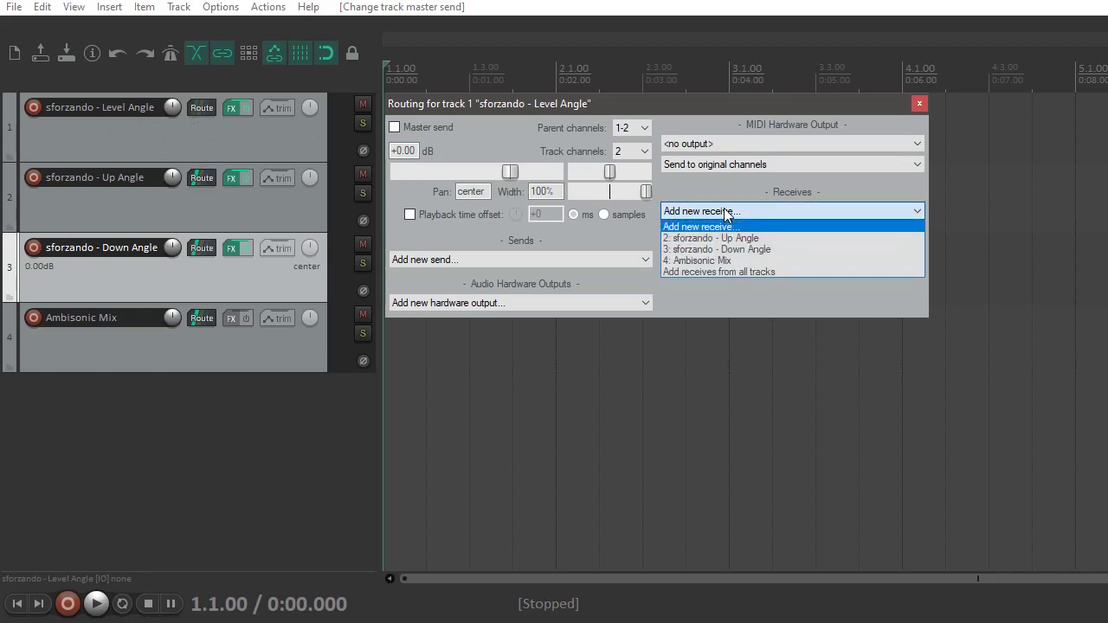
click(715, 260)
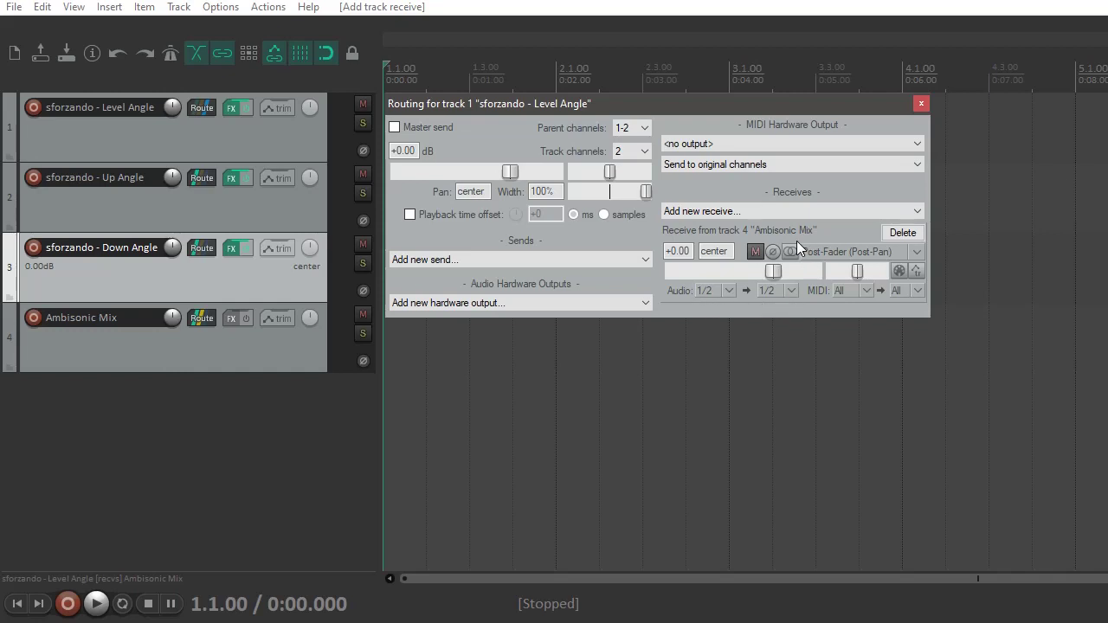
click(922, 104)
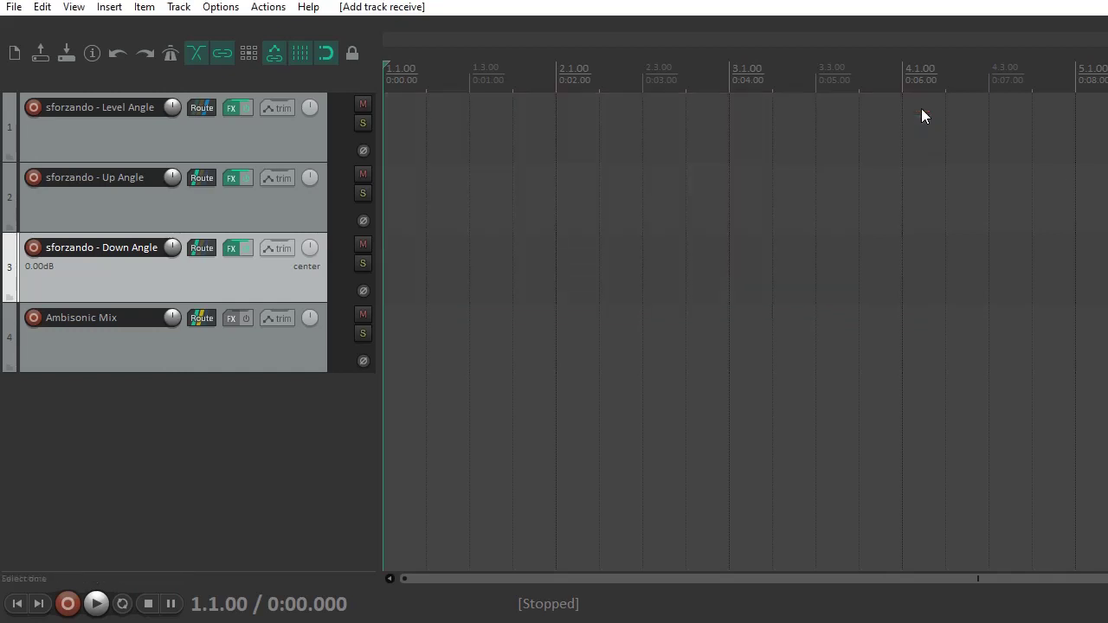
Have Up Angle receive Ambisonic Mix into new channels 3/4, with its master send off.
click(202, 178)
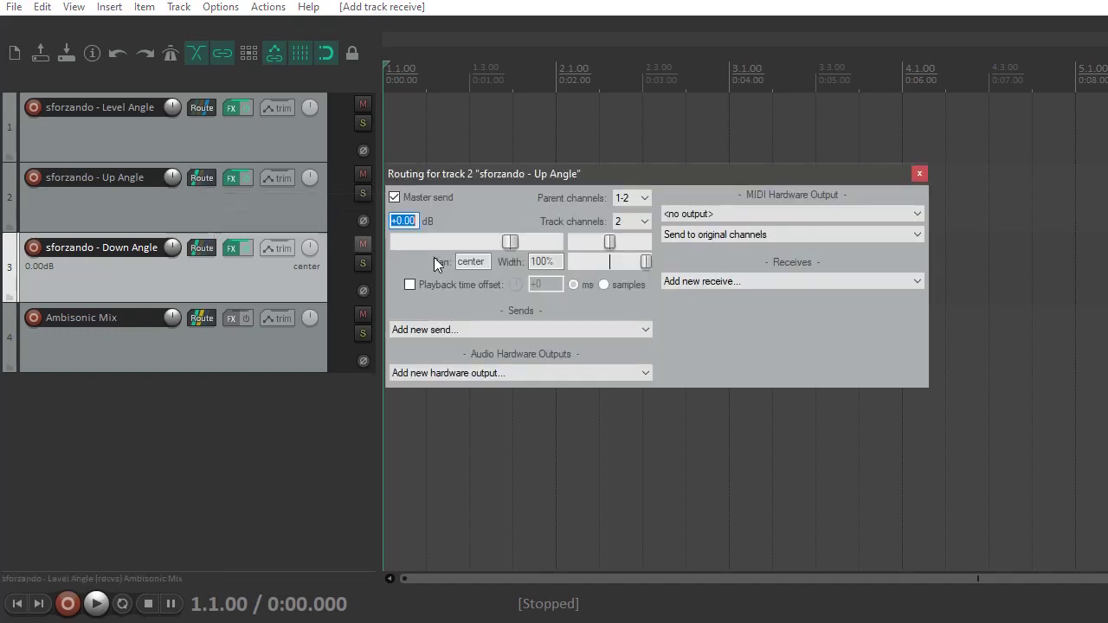
click(716, 281)
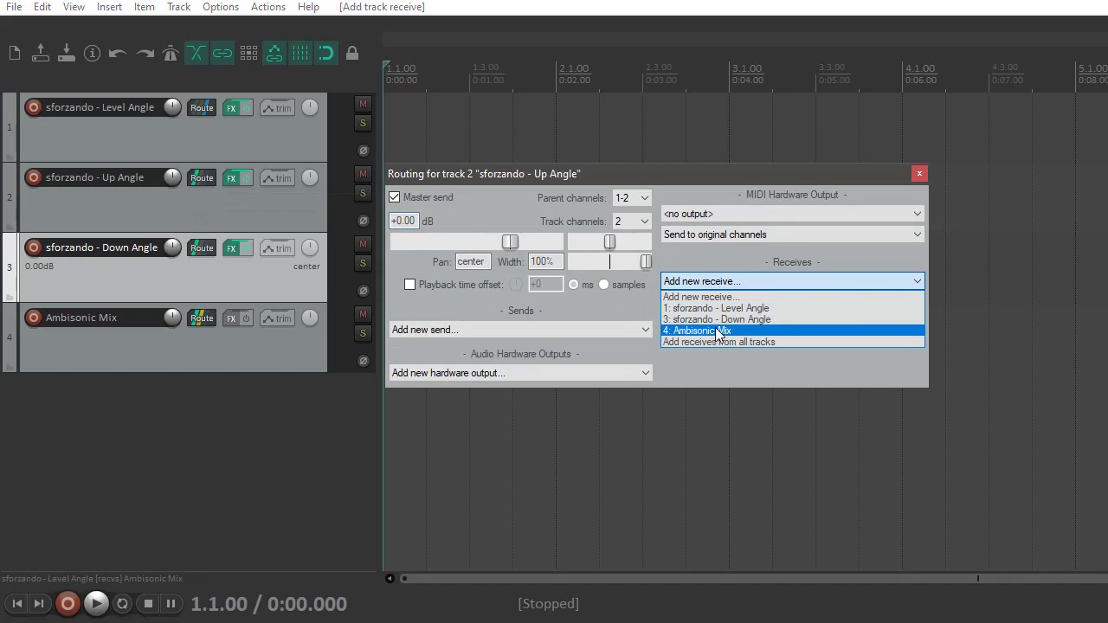
click(712, 331)
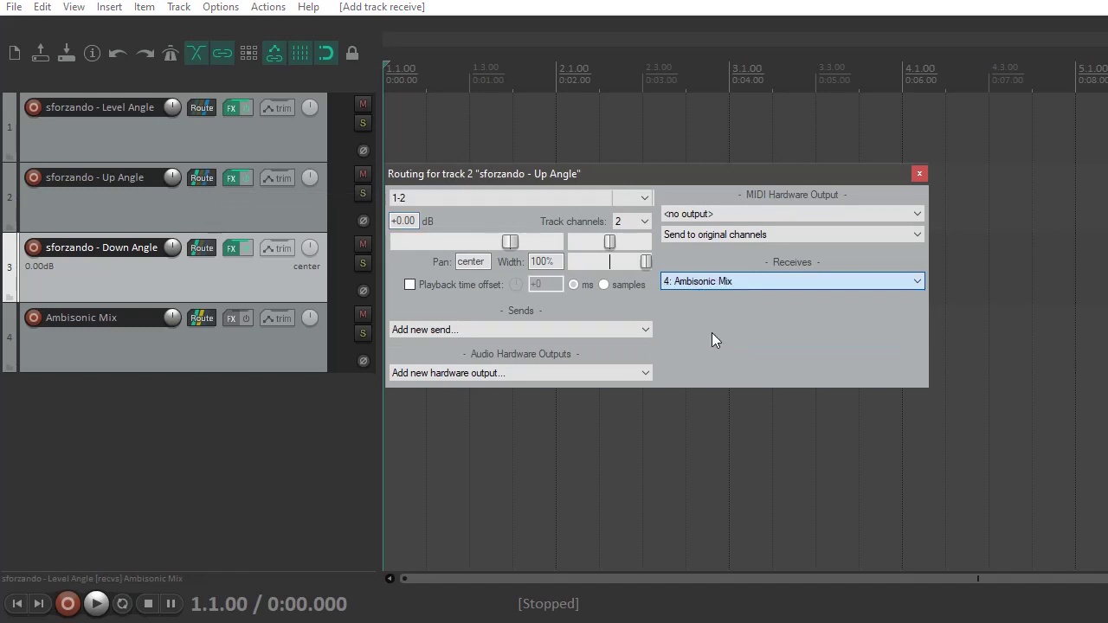
click(788, 360)
mouse_move(800, 438)
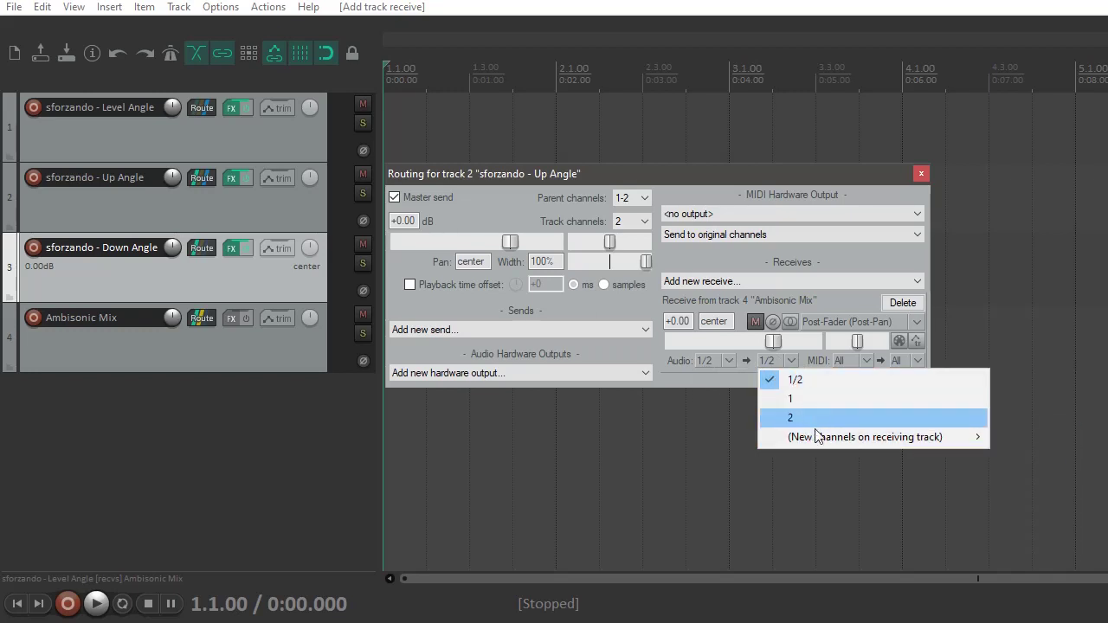
mouse_move(941, 437)
click(1046, 438)
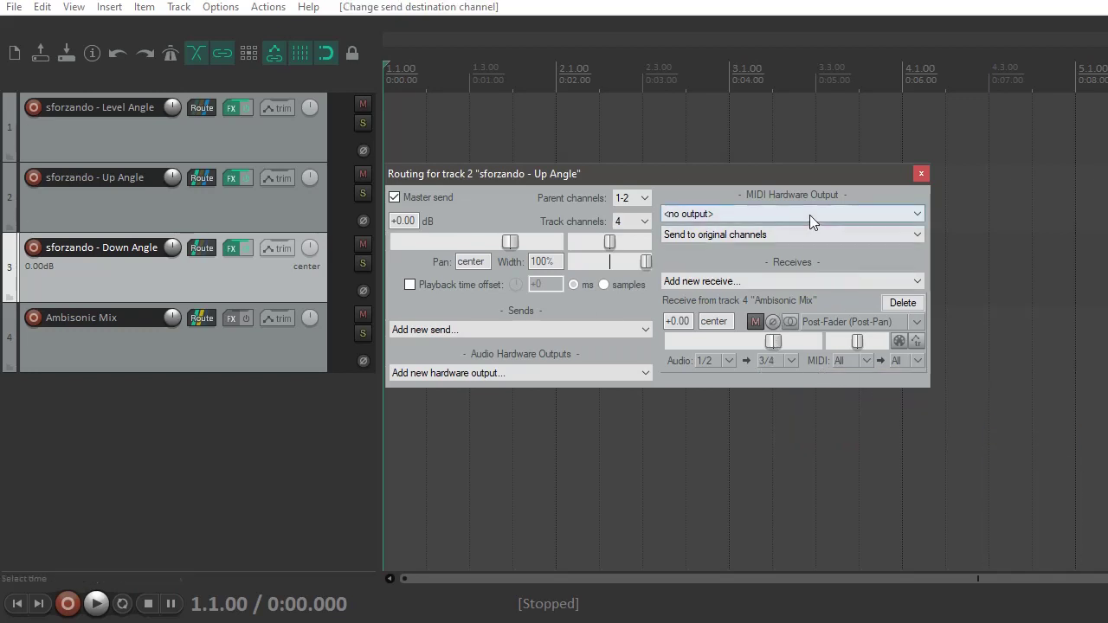
click(394, 198)
click(394, 198)
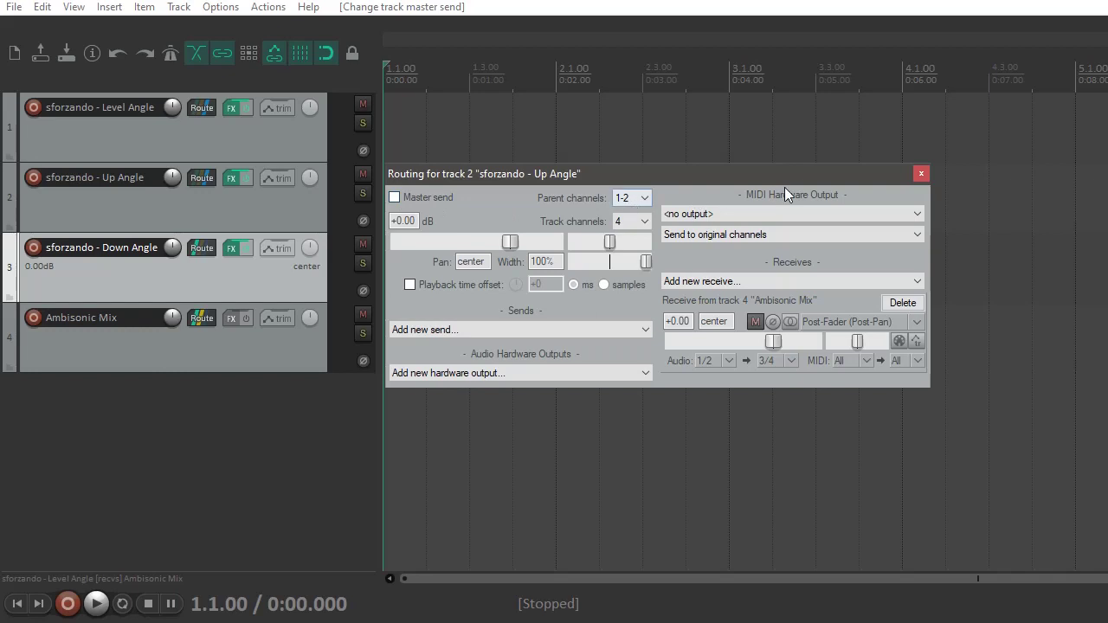
click(920, 174)
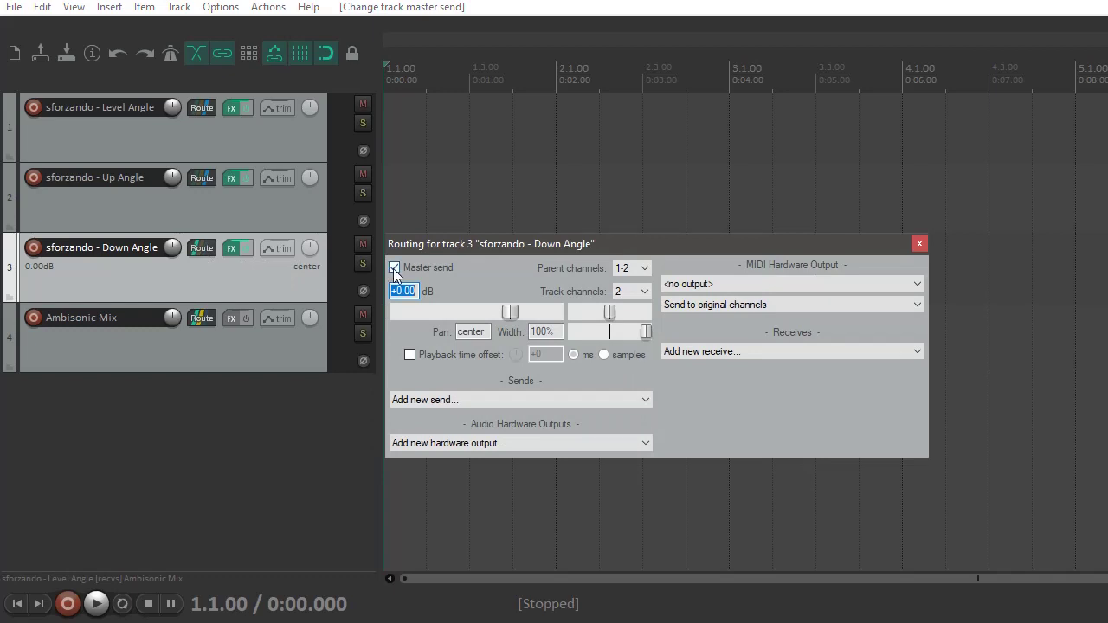
Turn off Down Angle's master send and receive Ambisonic Mix into new channels 5/6.
click(394, 268)
click(754, 351)
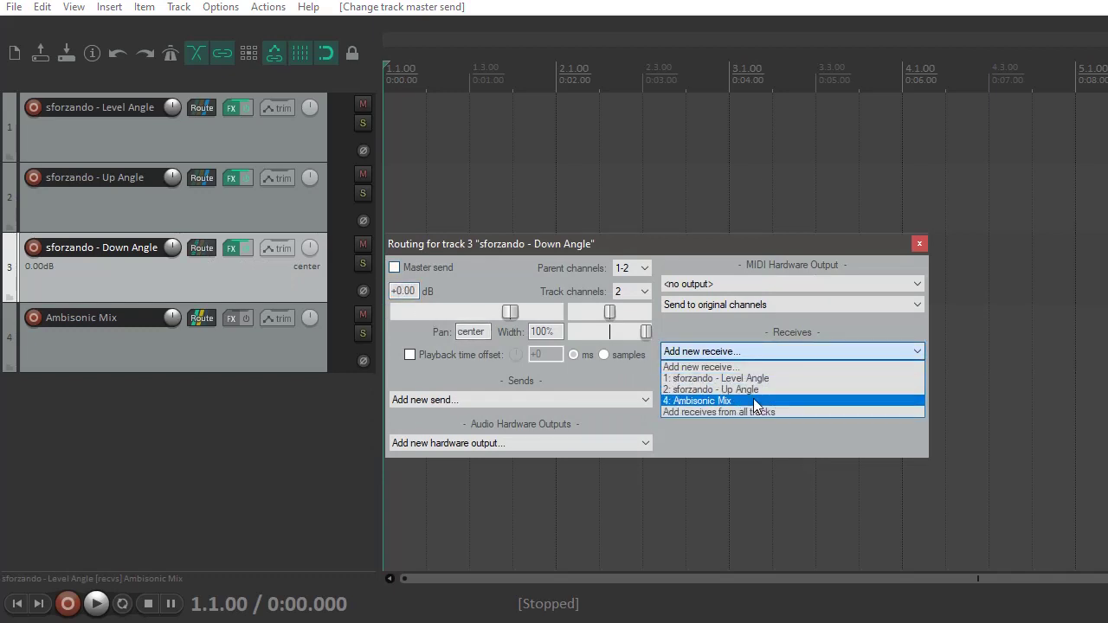
click(754, 401)
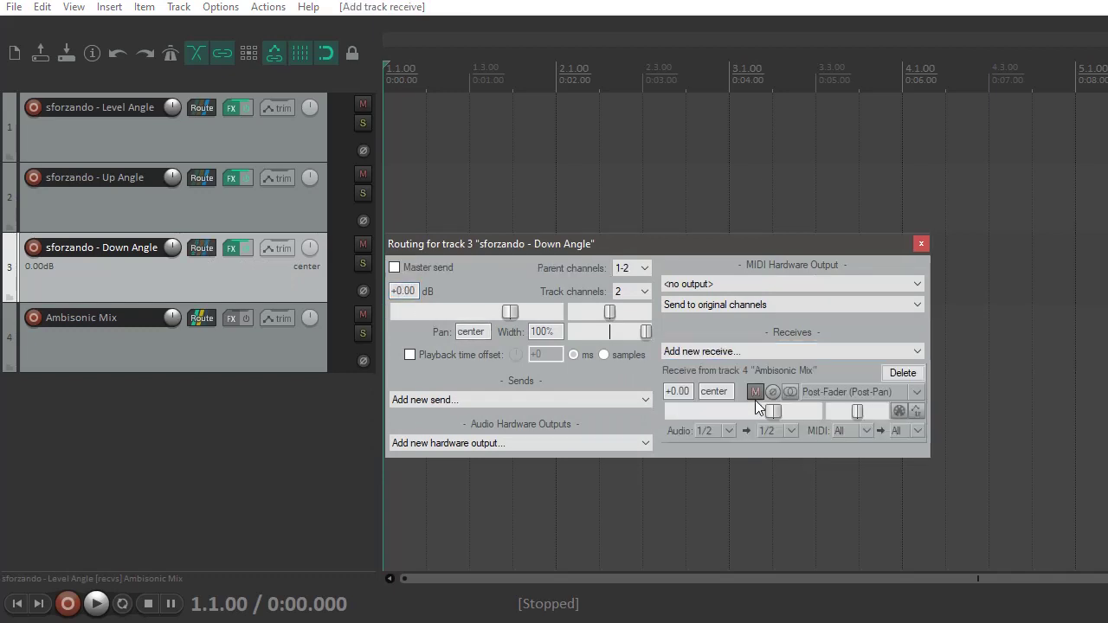
click(790, 431)
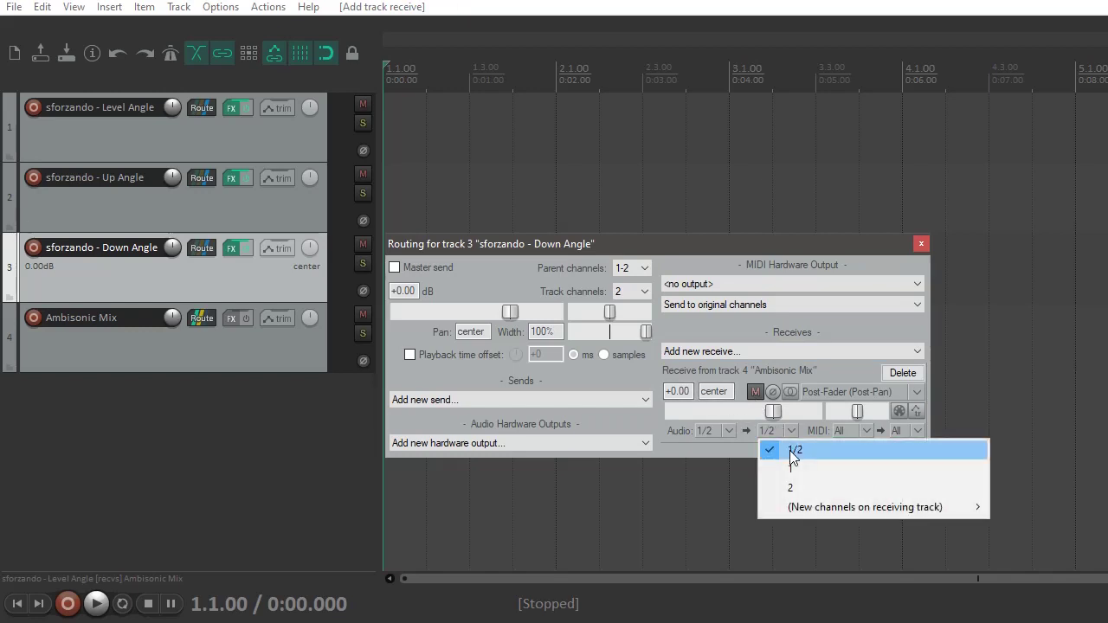
mouse_move(819, 508)
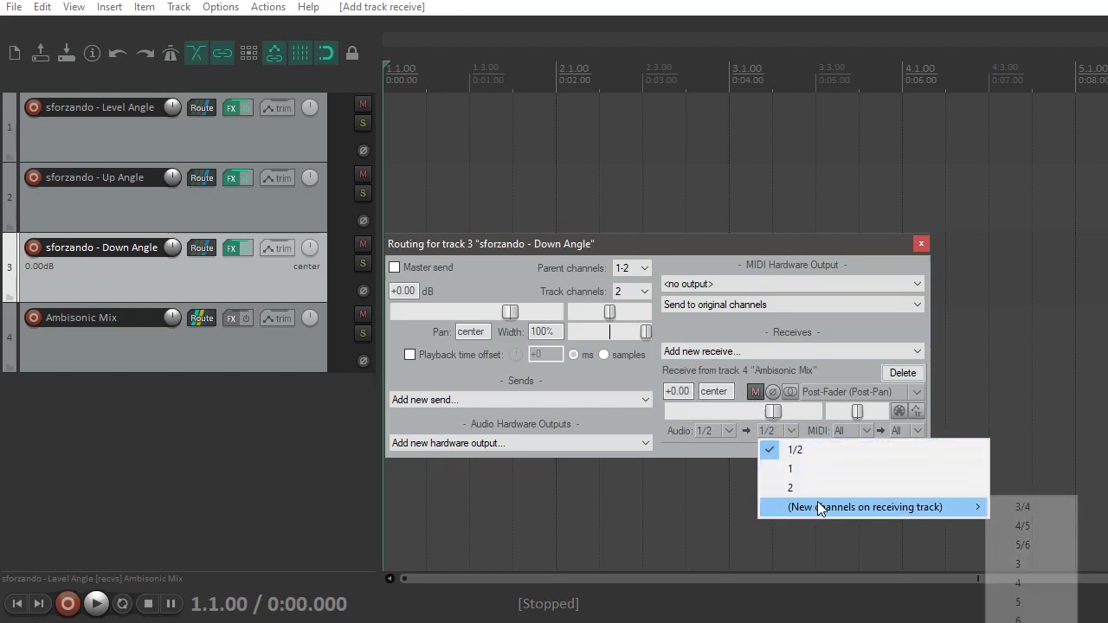
click(1040, 547)
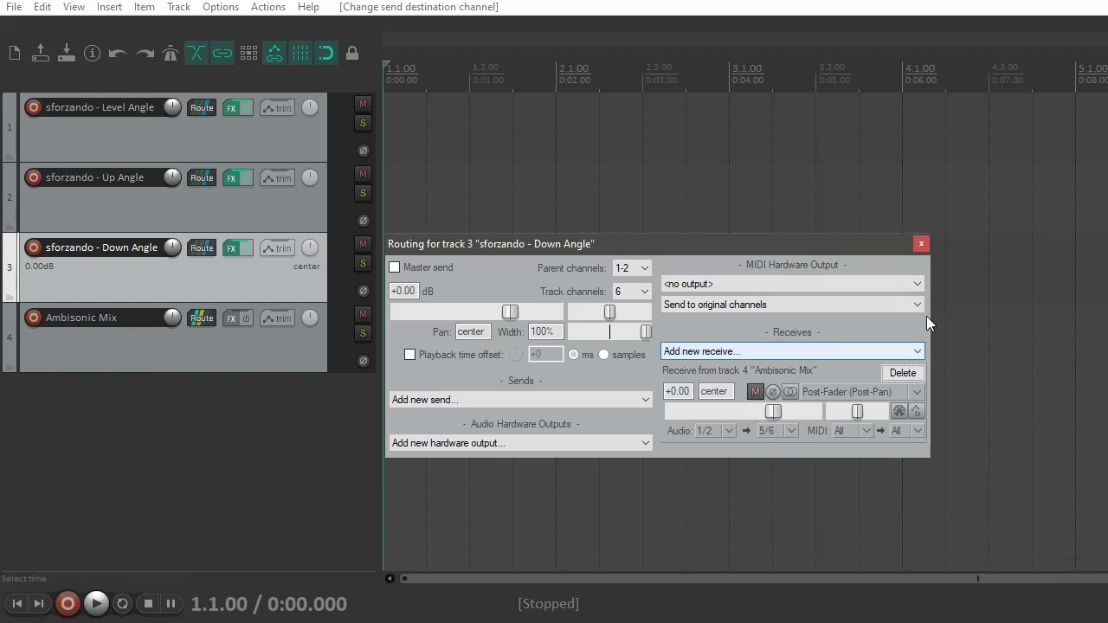
click(921, 245)
mouse_move(202, 321)
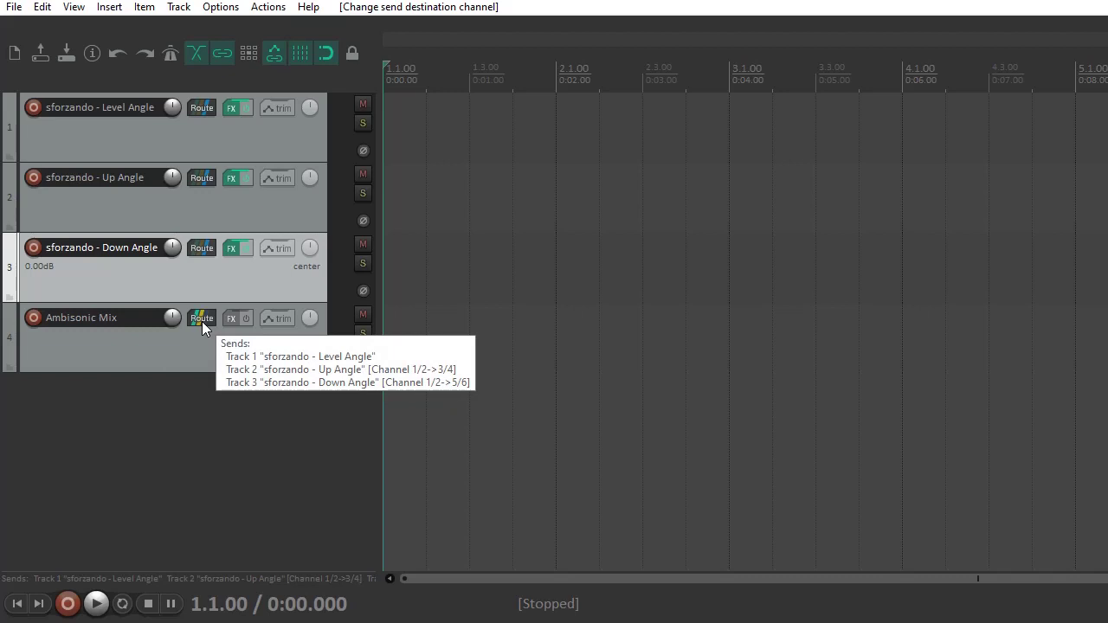
Set the Ambisonic Mix track's channel count to 6 in its routing window.
click(202, 321)
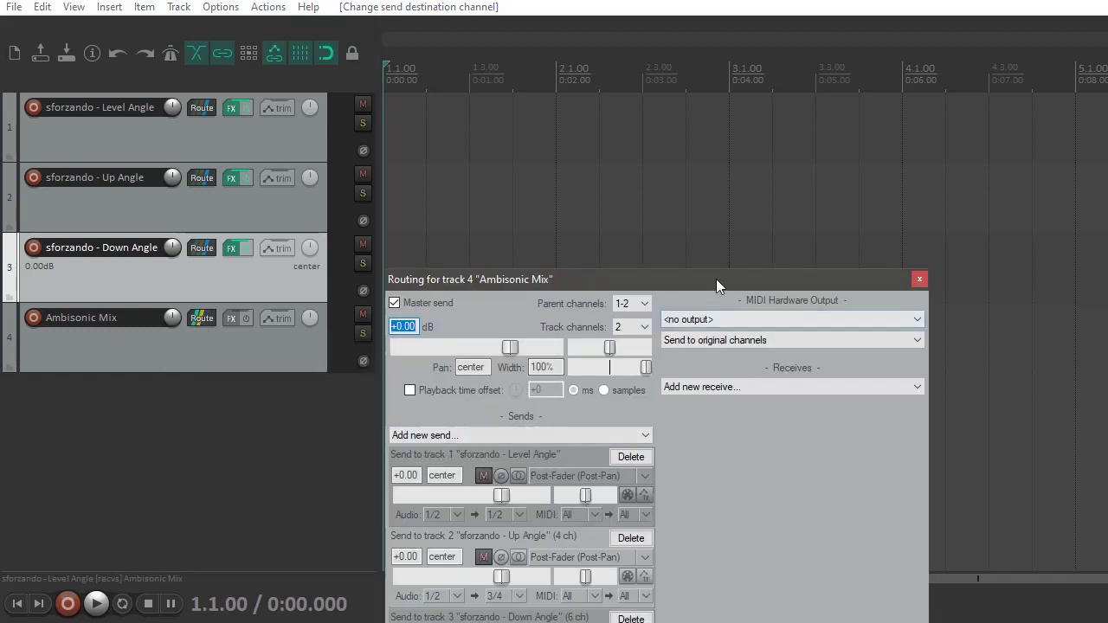
drag(716, 279, 760, 80)
click(687, 129)
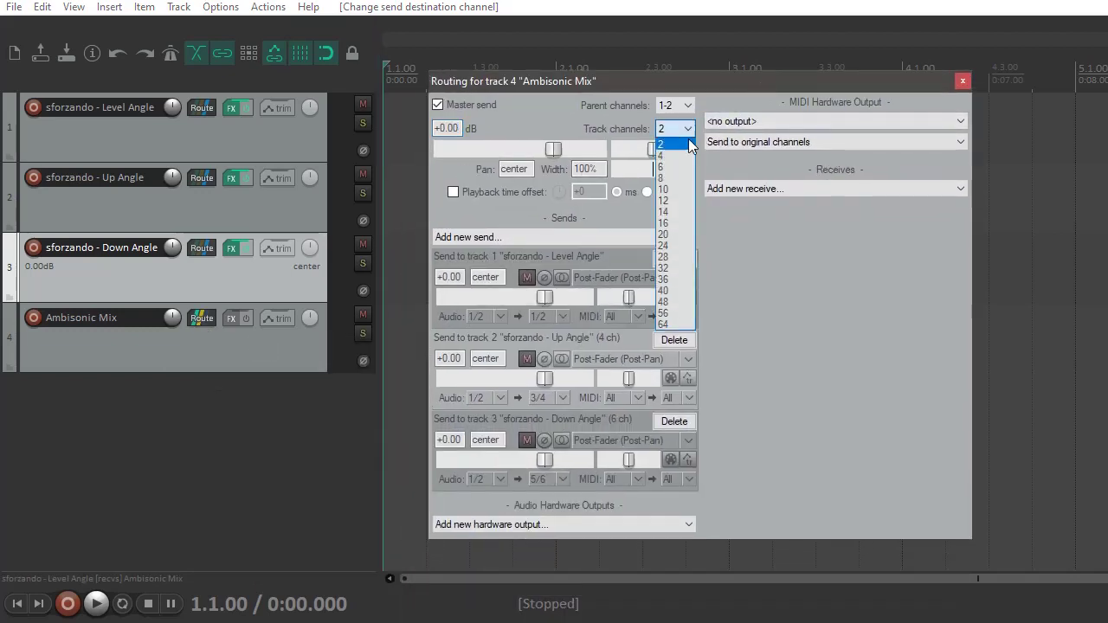
click(676, 166)
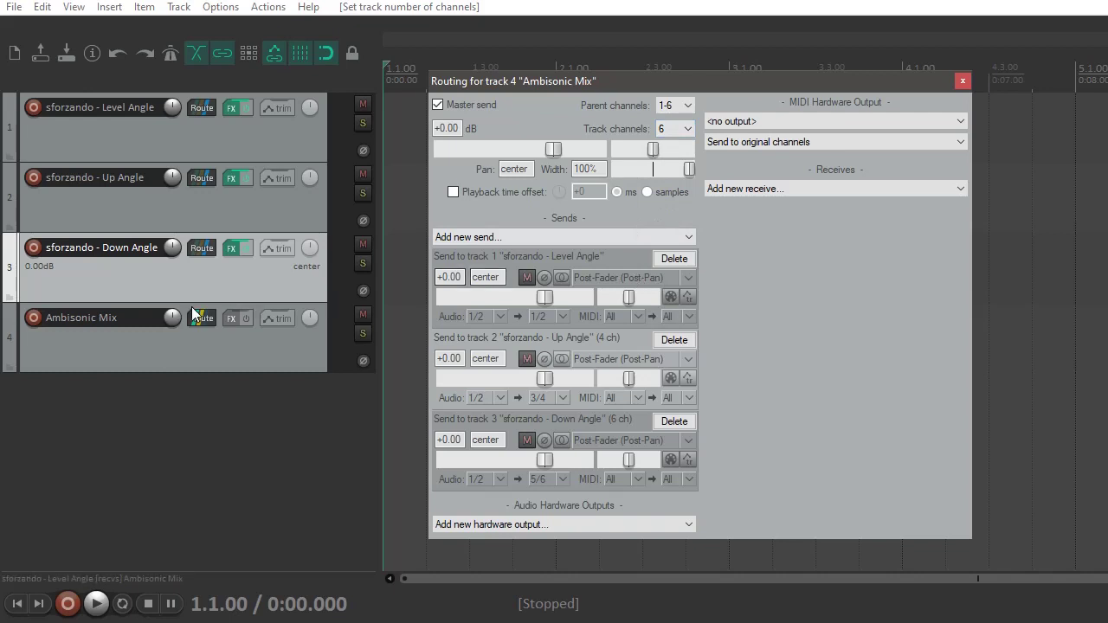
click(962, 83)
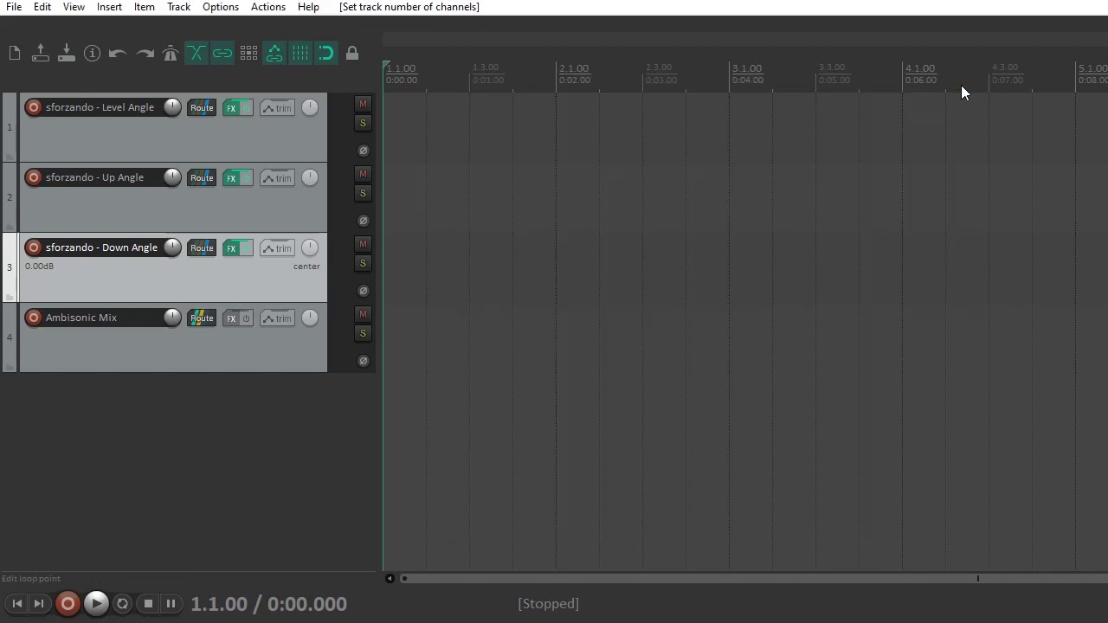
Add IEM MultiEncoder, then SceneRotator, then BinauralDecoder to the Ambisonic Mix FX chain.
click(230, 320)
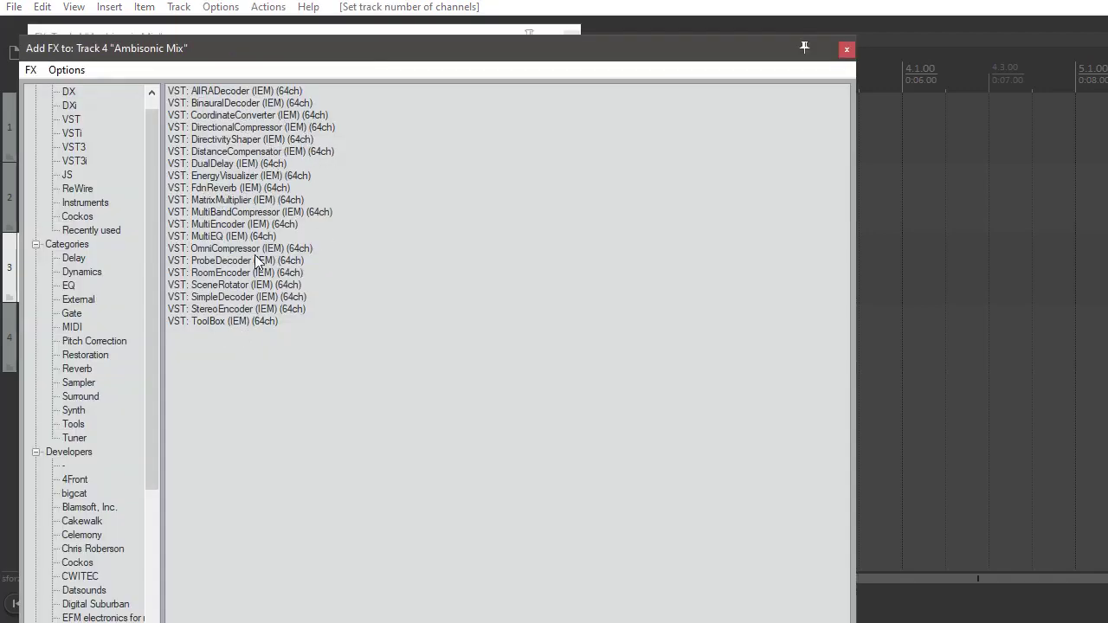
double_click(251, 224)
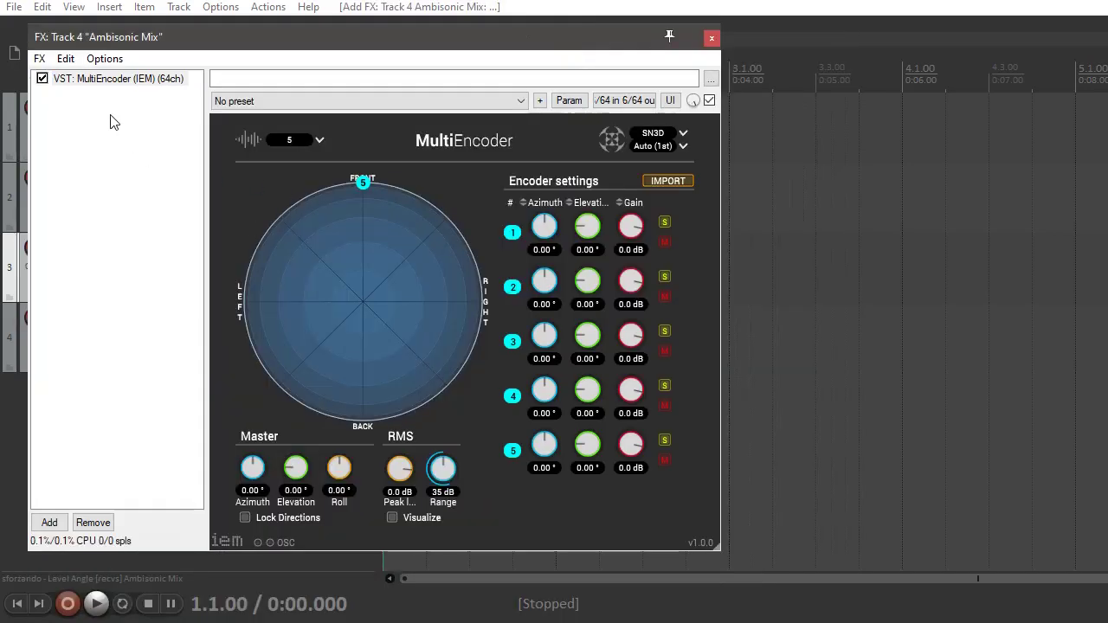
right_click(111, 122)
click(174, 123)
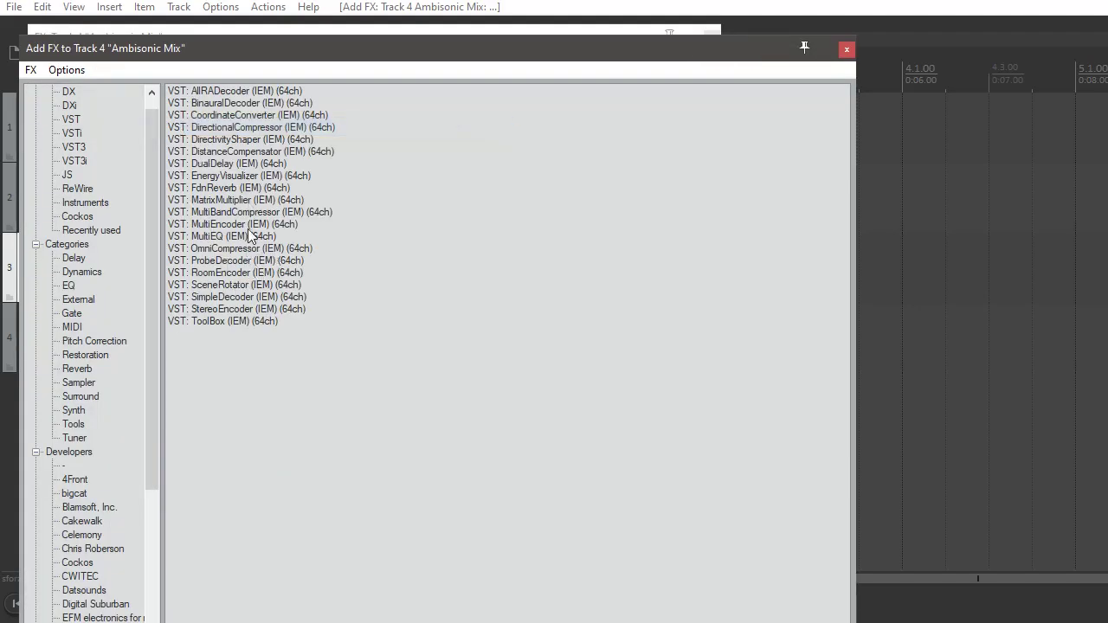
double_click(223, 286)
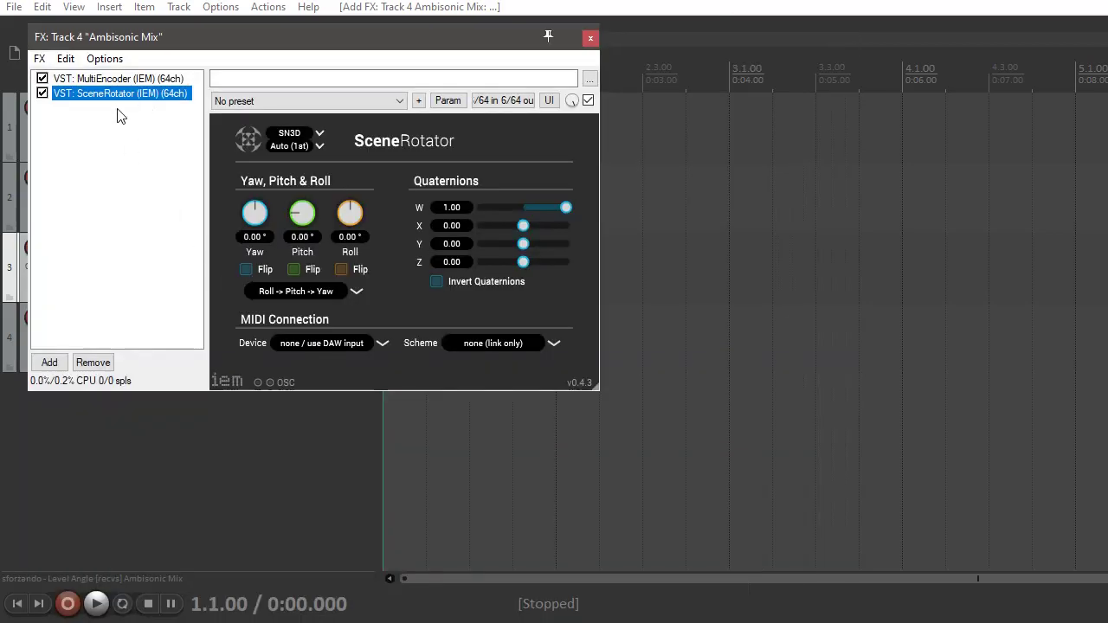
right_click(128, 132)
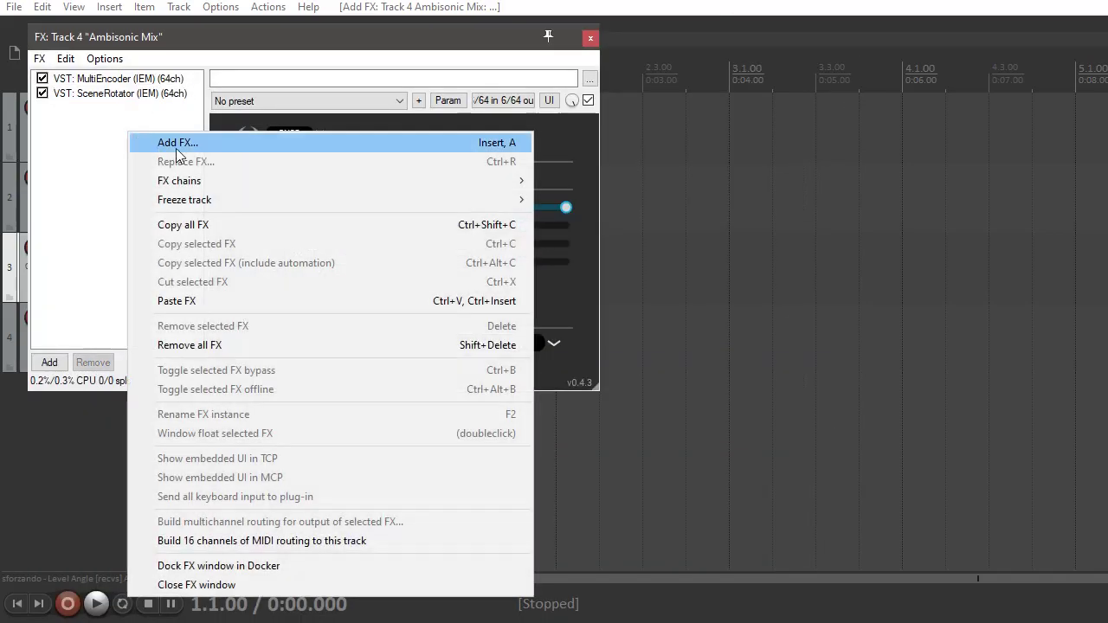
click(175, 147)
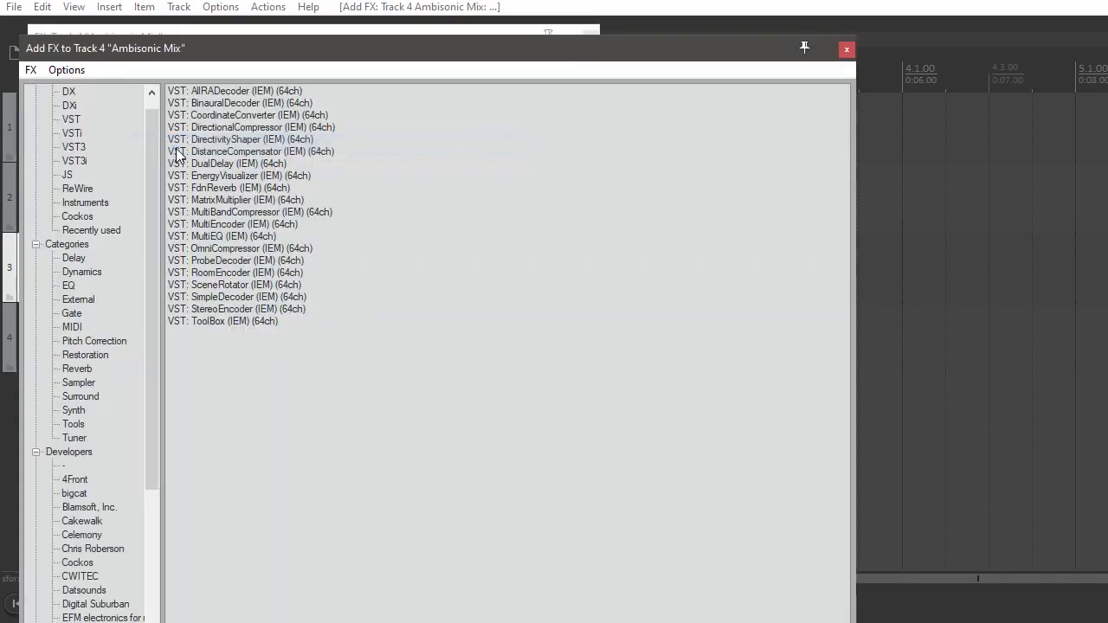
double_click(236, 104)
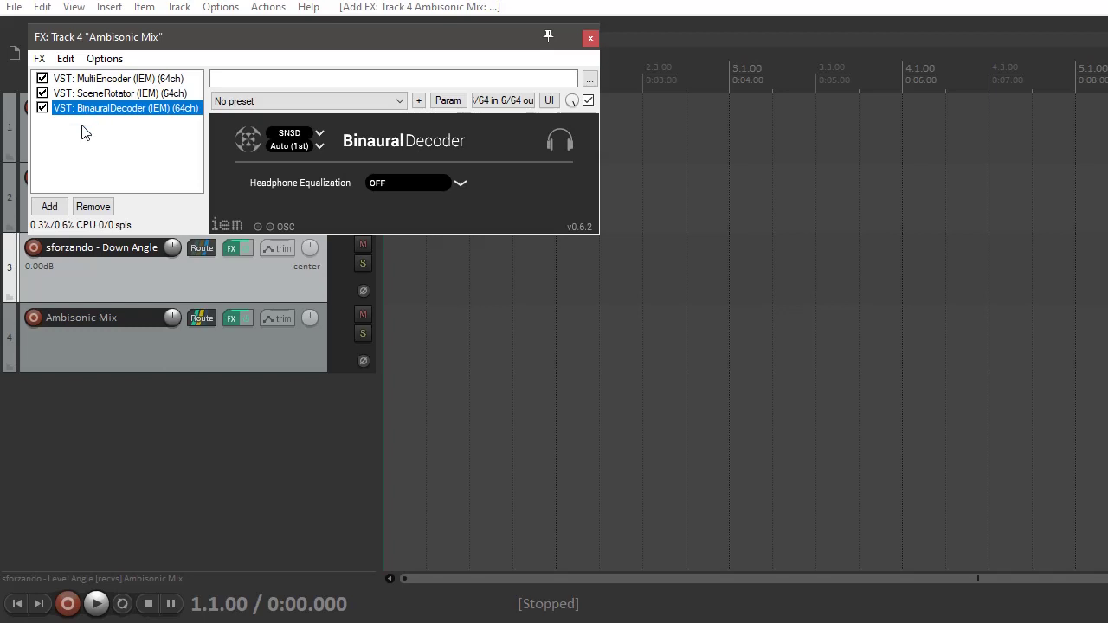
Set the MultiEncoder's number of sources to 6.
click(111, 79)
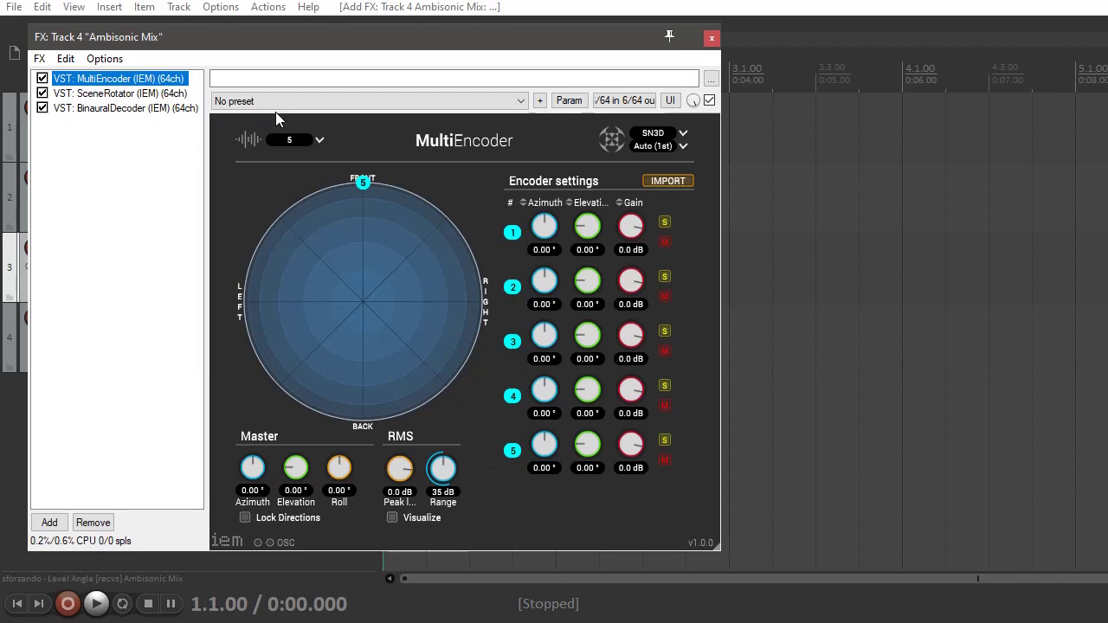
click(317, 147)
click(311, 156)
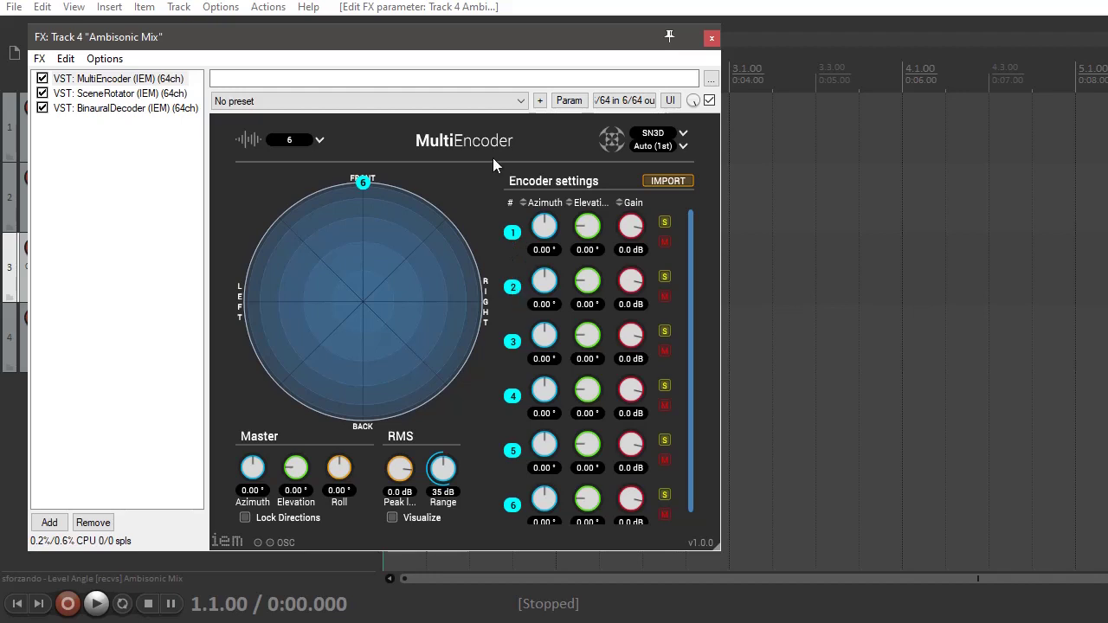
drag(515, 42, 734, 59)
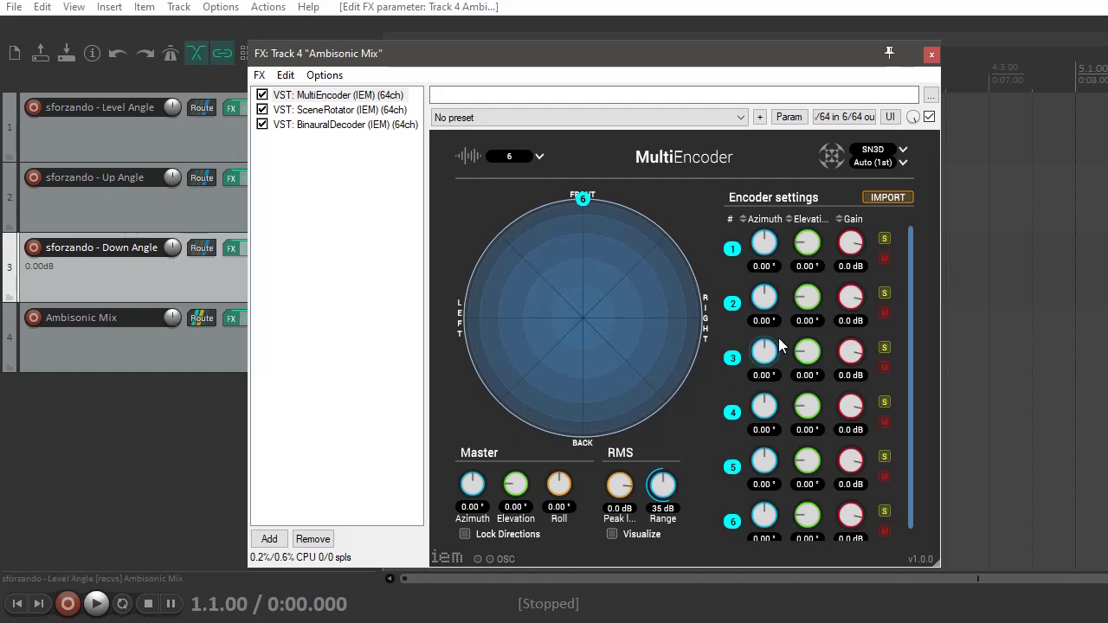
Set source 1's azimuth to 60° and source 2's azimuth to -60°.
click(762, 267)
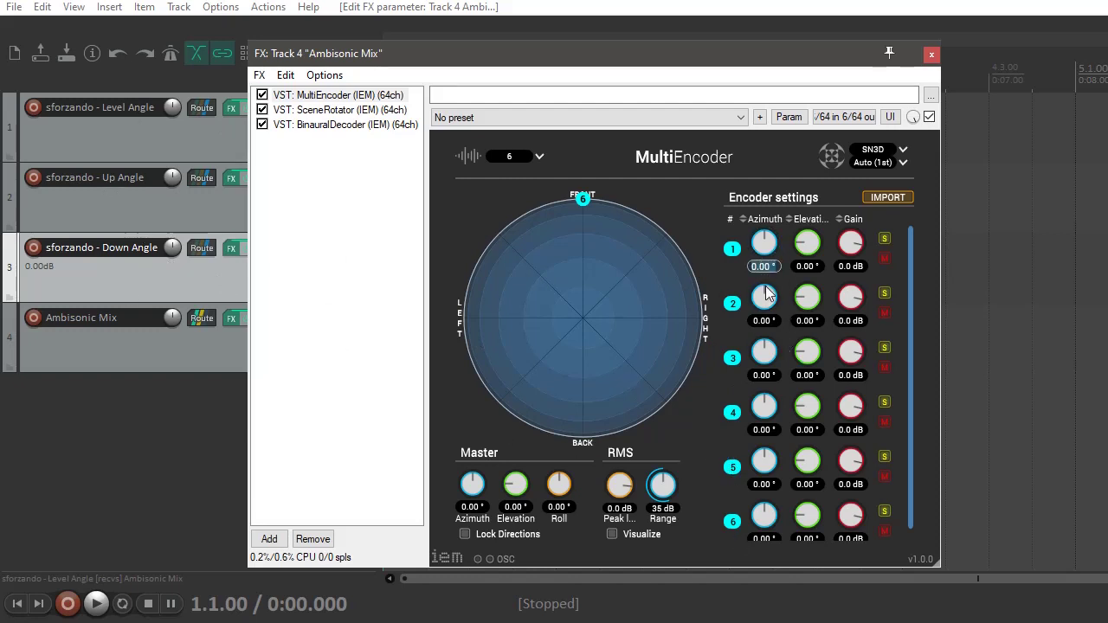
text(-60)
key(Return)
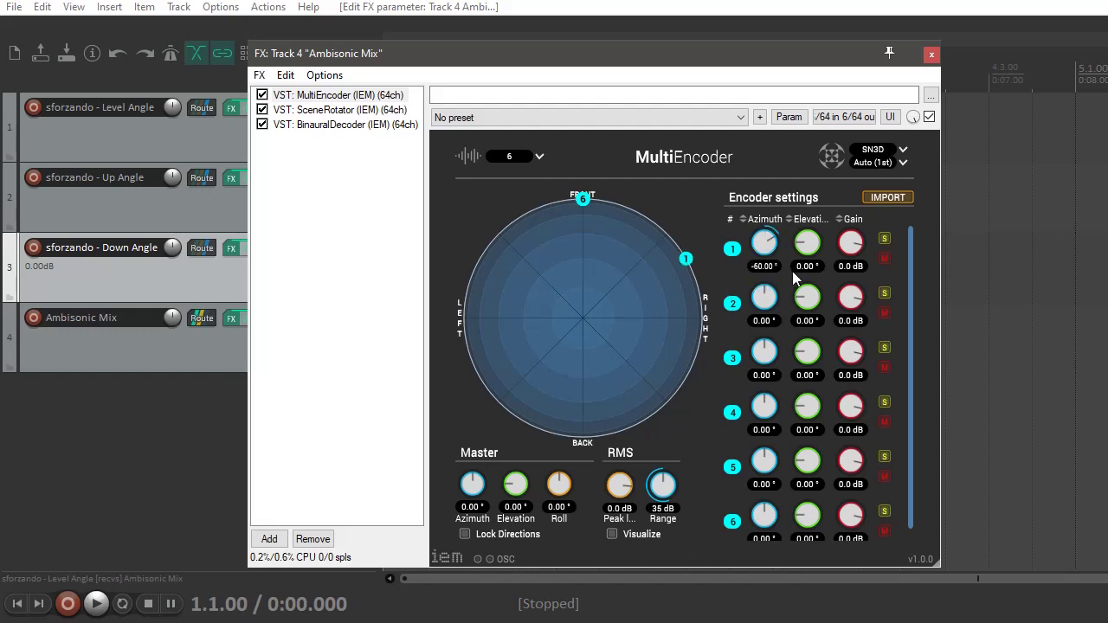
click(767, 268)
text(60)
key(Return)
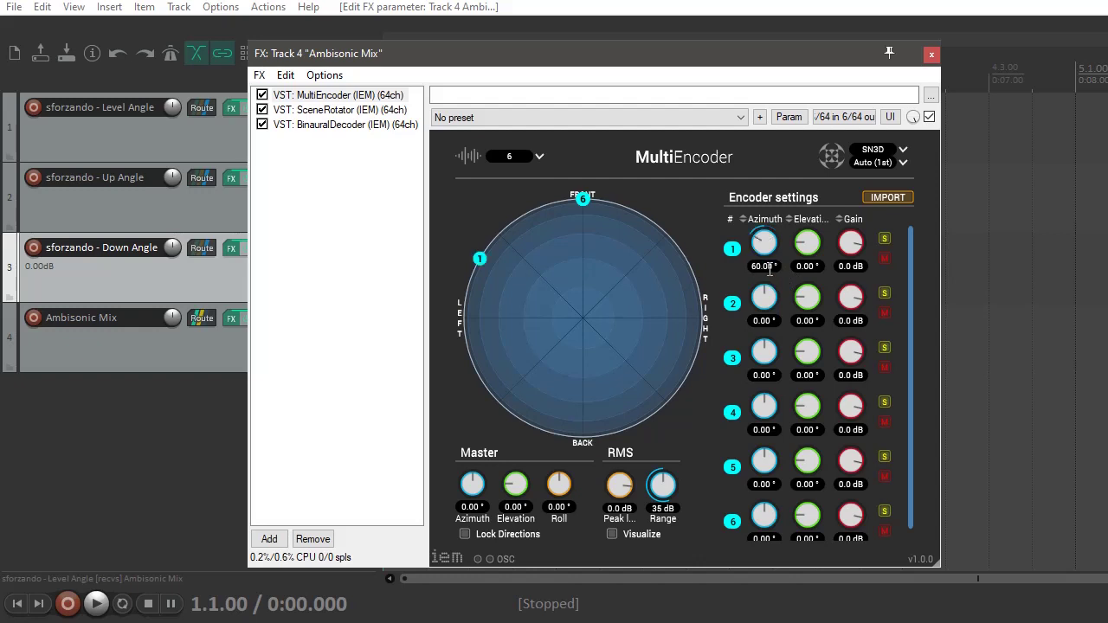
click(767, 326)
text(-60)
key(Return)
Enter azimuths 60°, -60°, 60° and -60° for sources 3 to 6.
click(764, 375)
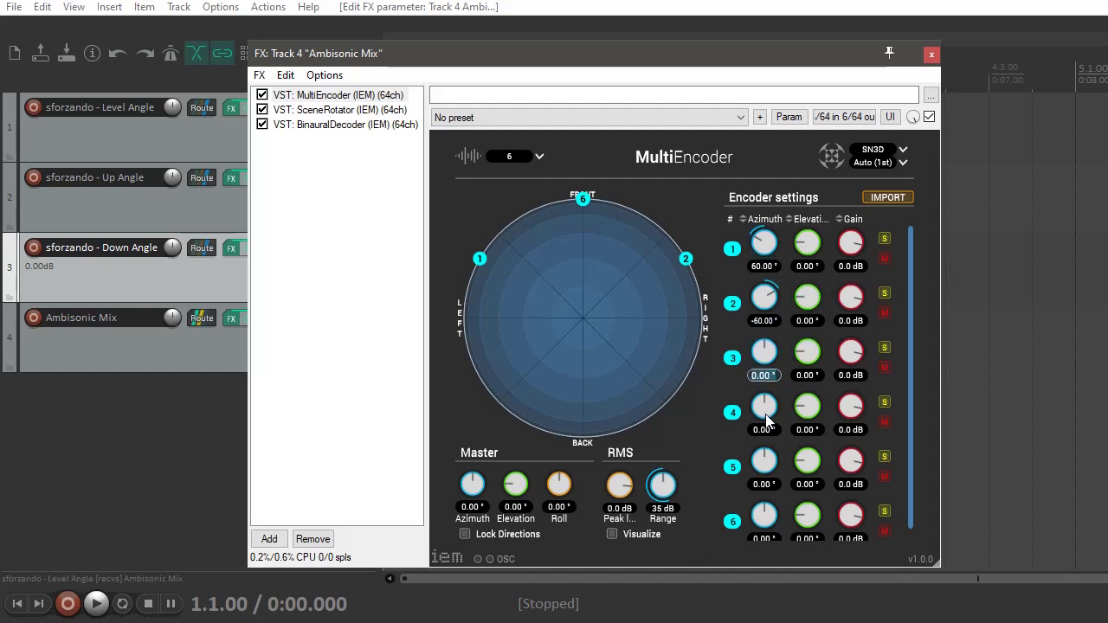
text(60)
click(764, 431)
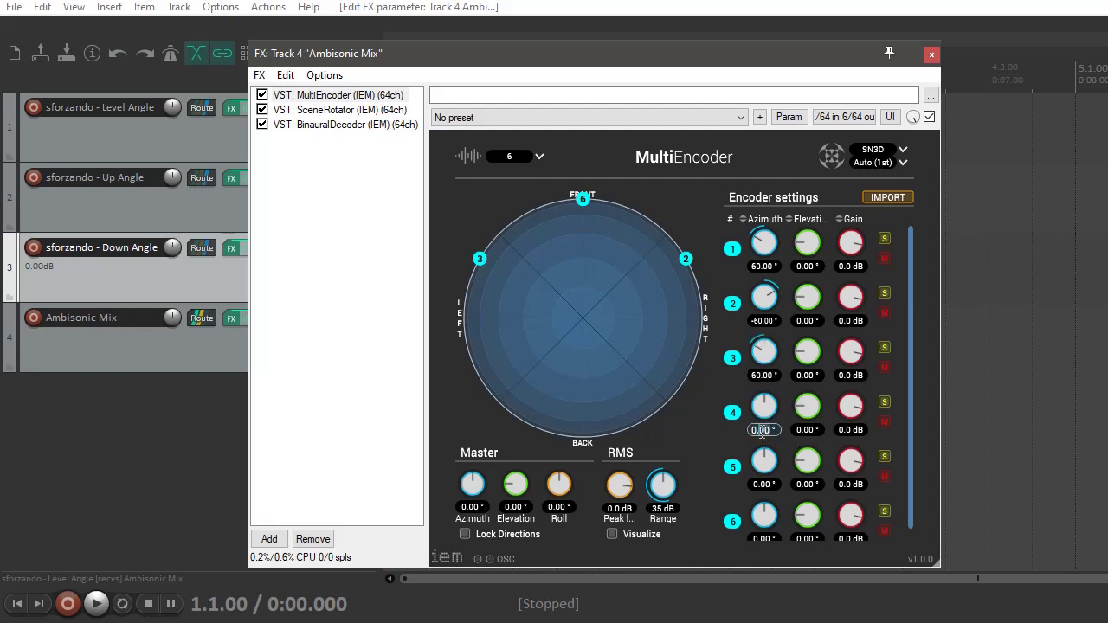
text(-60)
click(759, 488)
text(60)
key(Return)
click(766, 539)
text(-6)
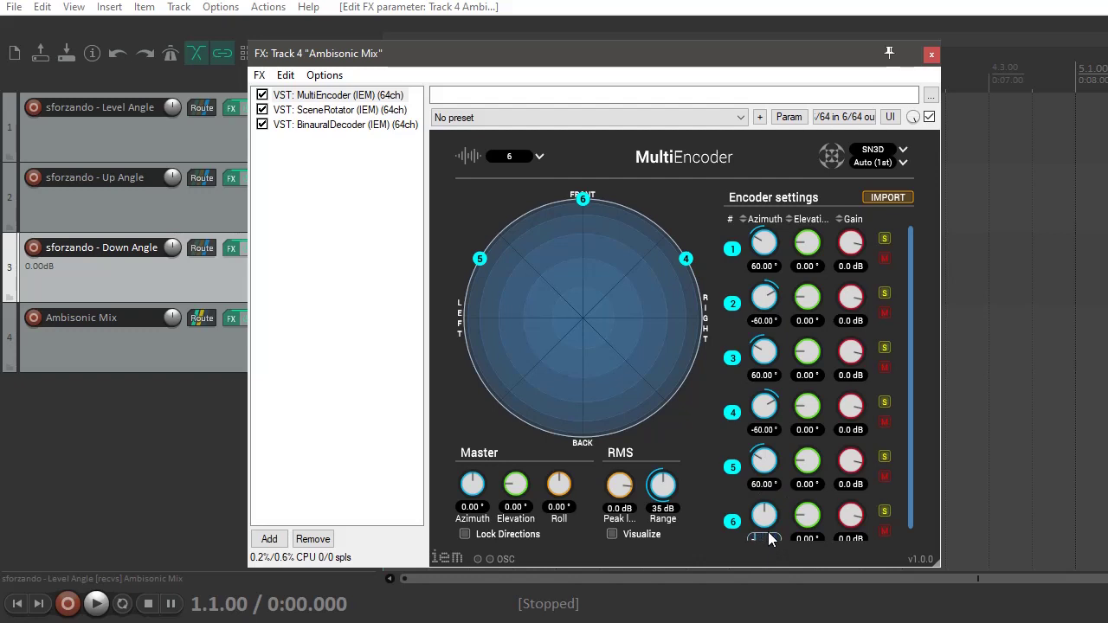
text(0)
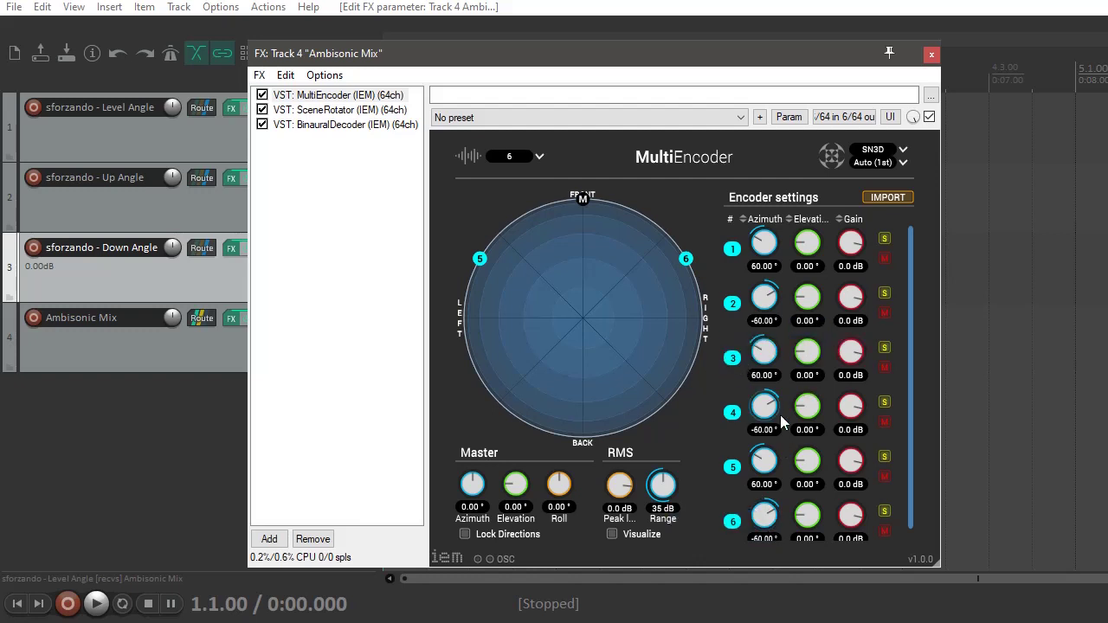
Enter elevations 40°, 40°, -40° and -40° for MultiEncoder sources 3 to 6.
click(807, 375)
text(40)
key(Return)
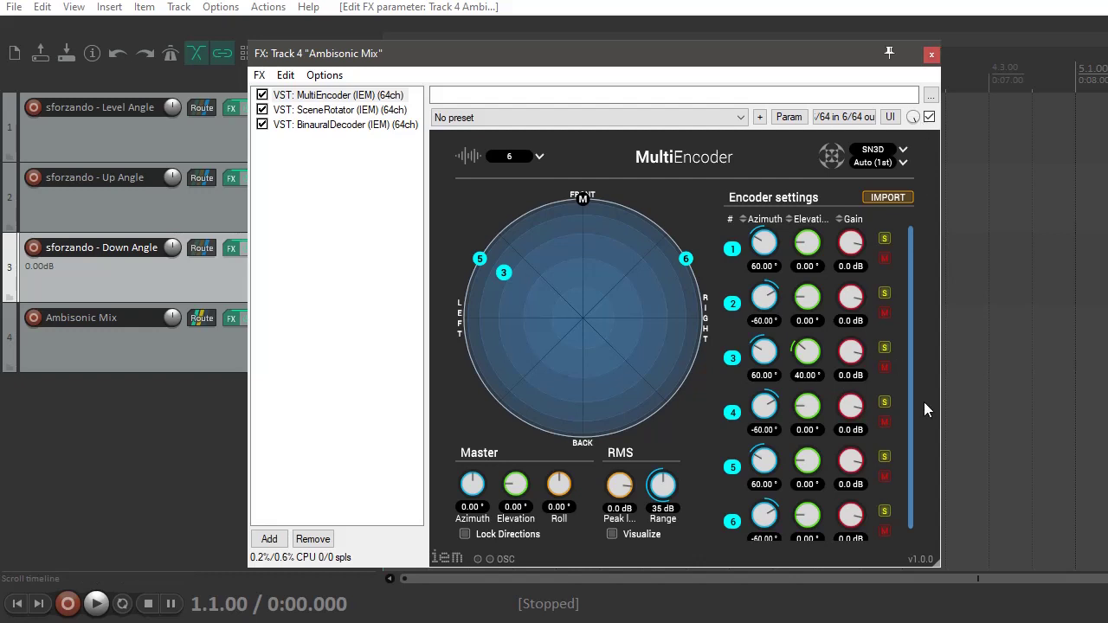
click(807, 429)
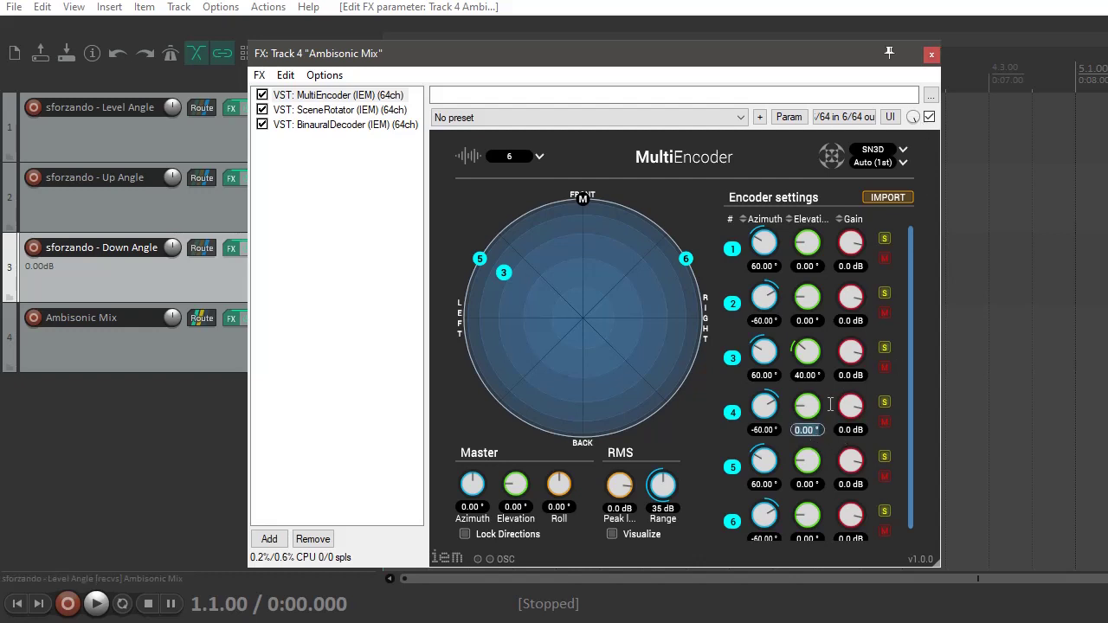
text(40)
key(Return)
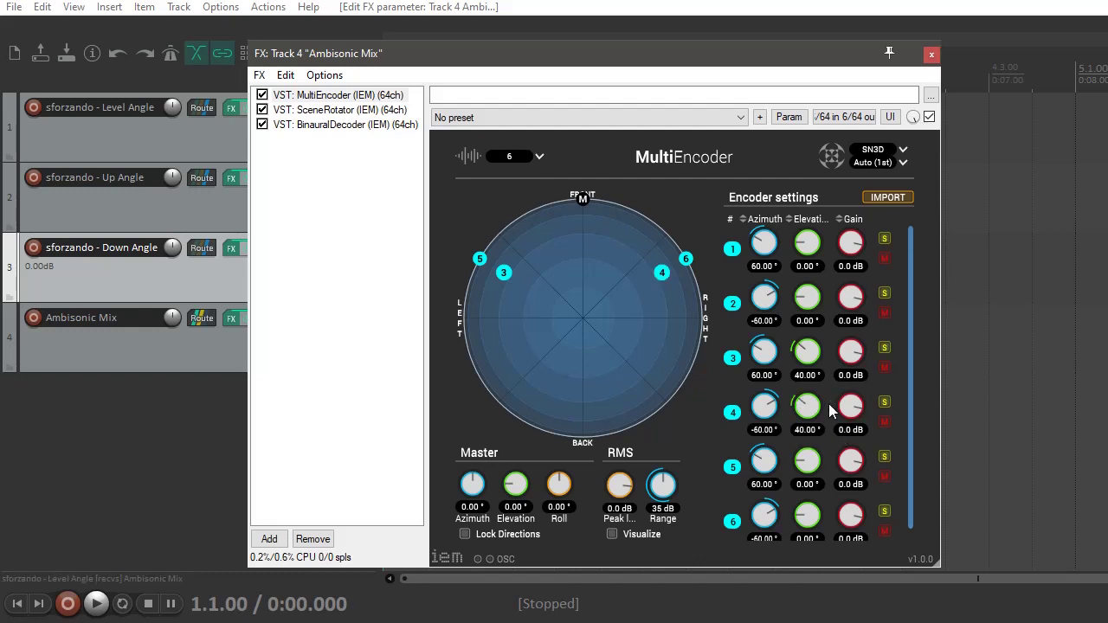
click(814, 486)
text(-40)
key(Return)
click(806, 537)
text(-40)
key(Return)
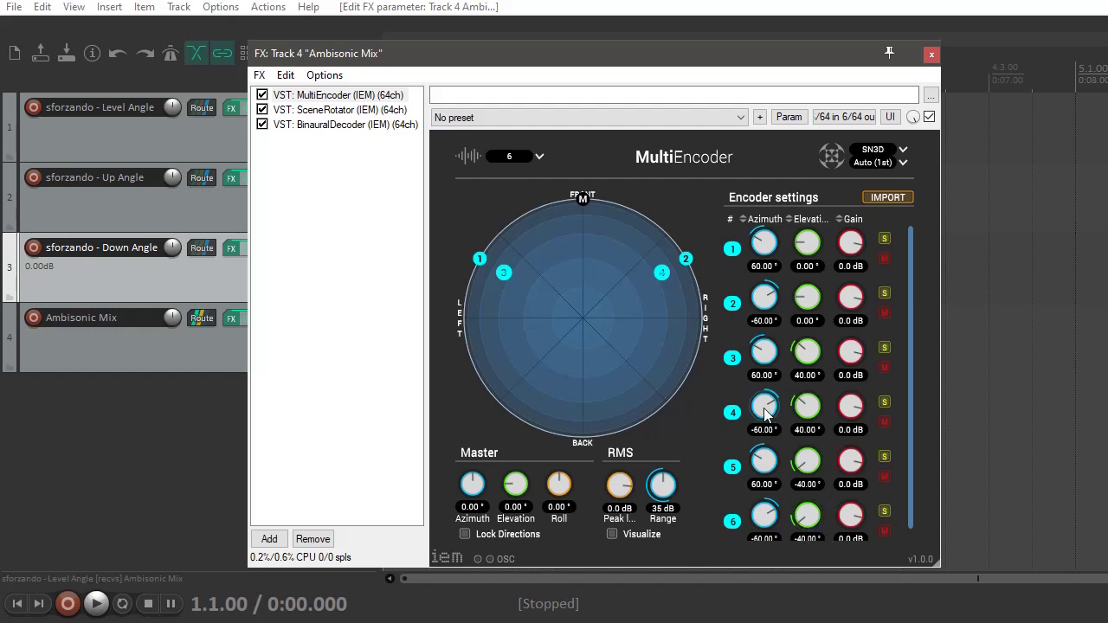
Set the gain of MultiEncoder encoders 1, 2 and 3 to -8.0 dB.
click(850, 267)
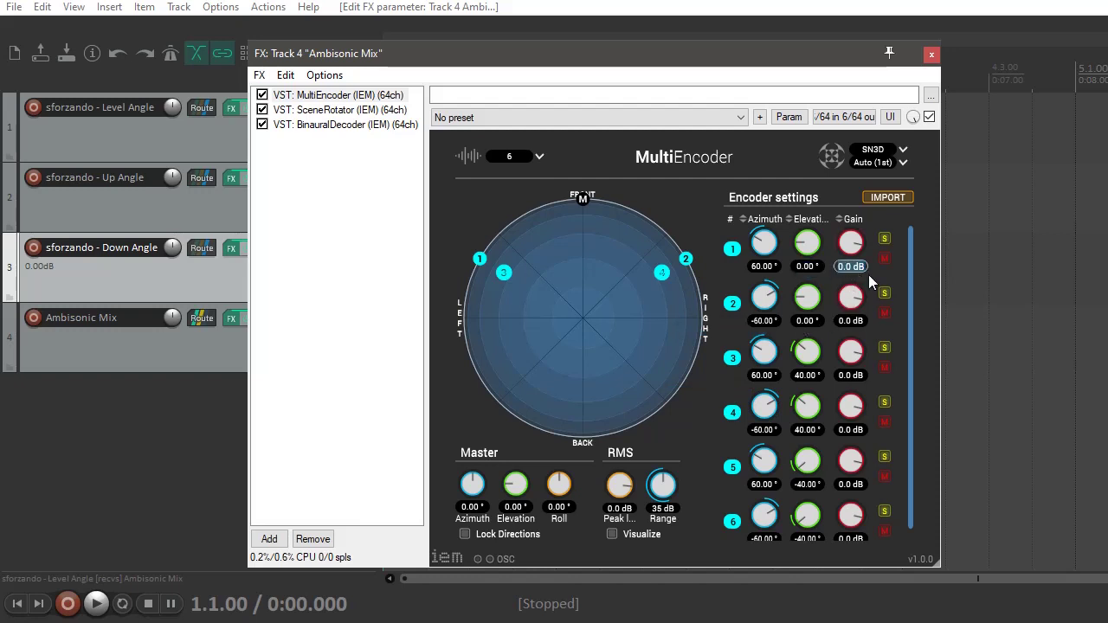
text(-8)
key(Return)
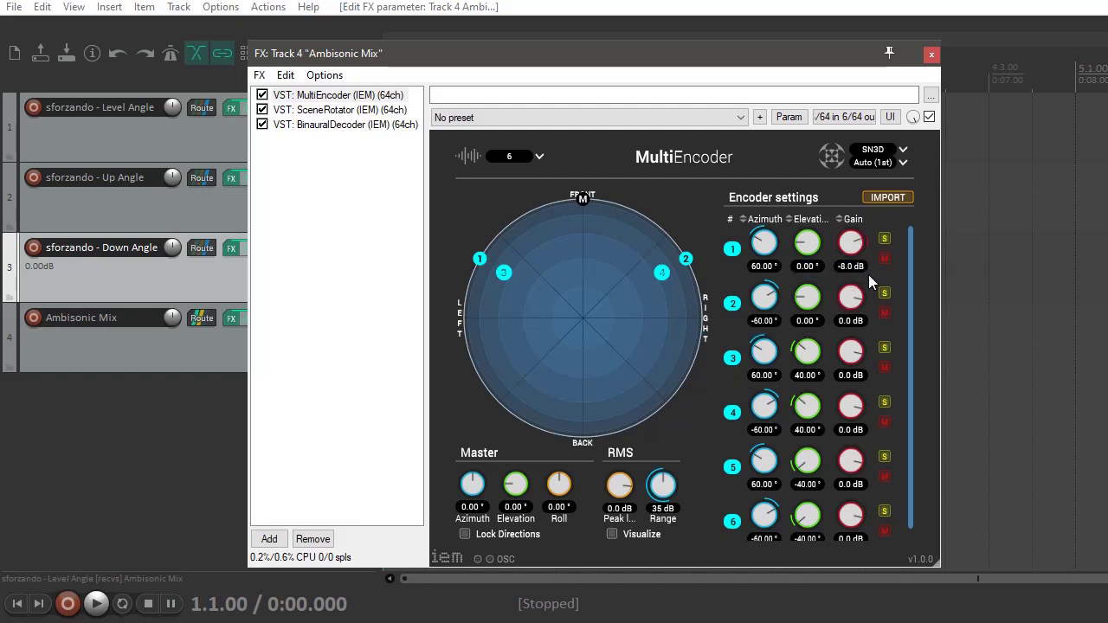
click(851, 320)
text(-8)
key(Return)
click(852, 376)
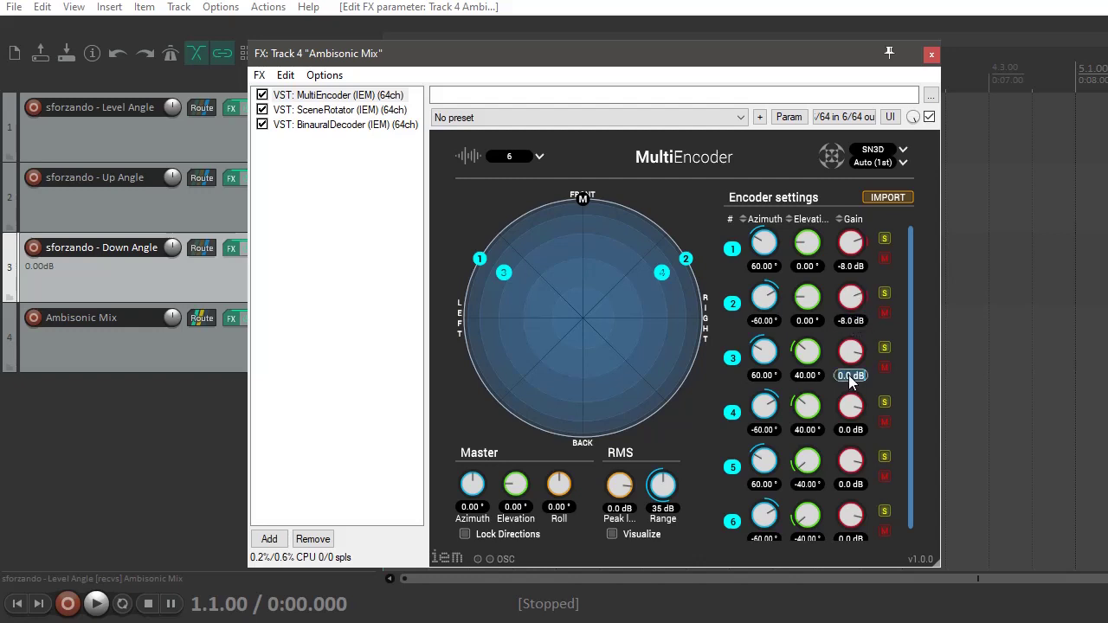
text(-8)
key(Return)
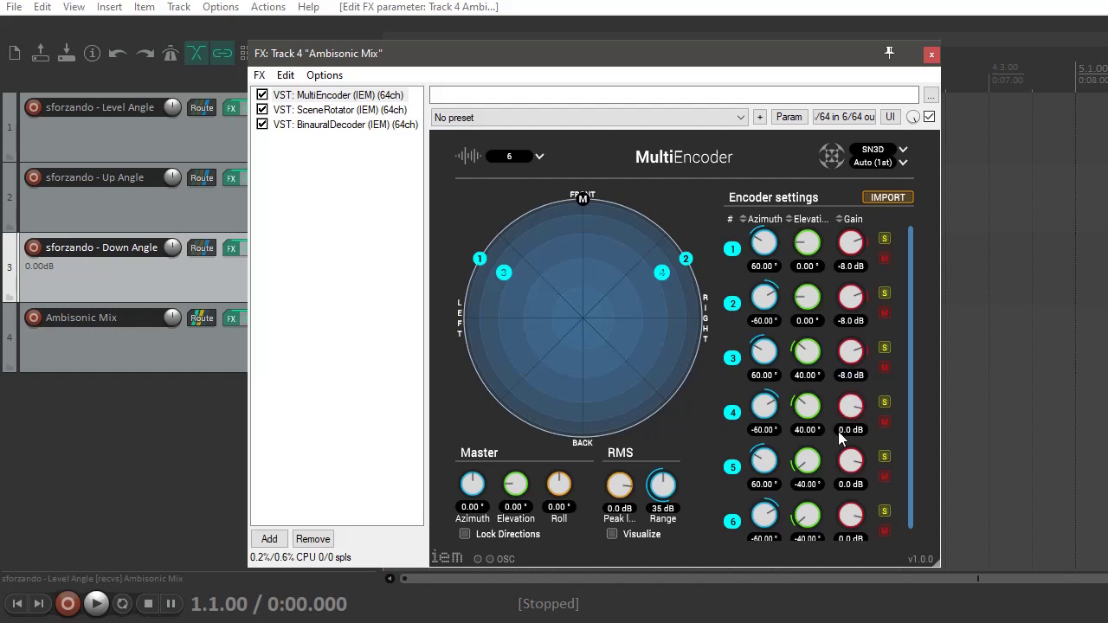
Set the gain of encoders 4, 5 and 6 to -8.0 dB.
click(849, 430)
text(-8)
key(Return)
click(854, 486)
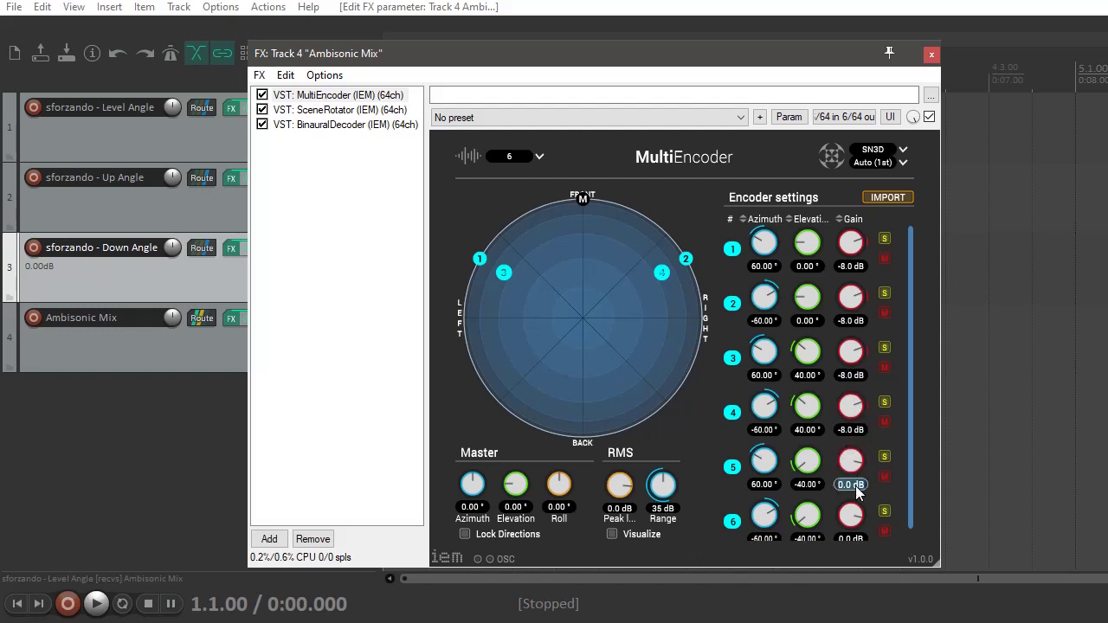
text(-8)
key(Return)
click(849, 538)
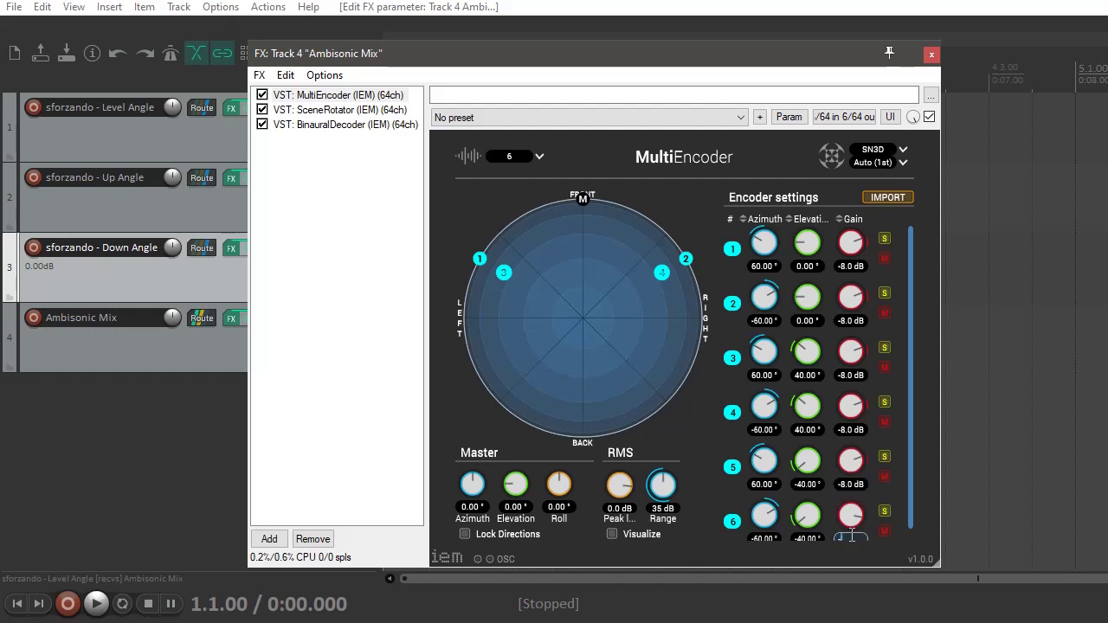
text(-8)
key(Return)
Show the SceneRotator and turn its Yaw to about -4° as a test.
click(344, 112)
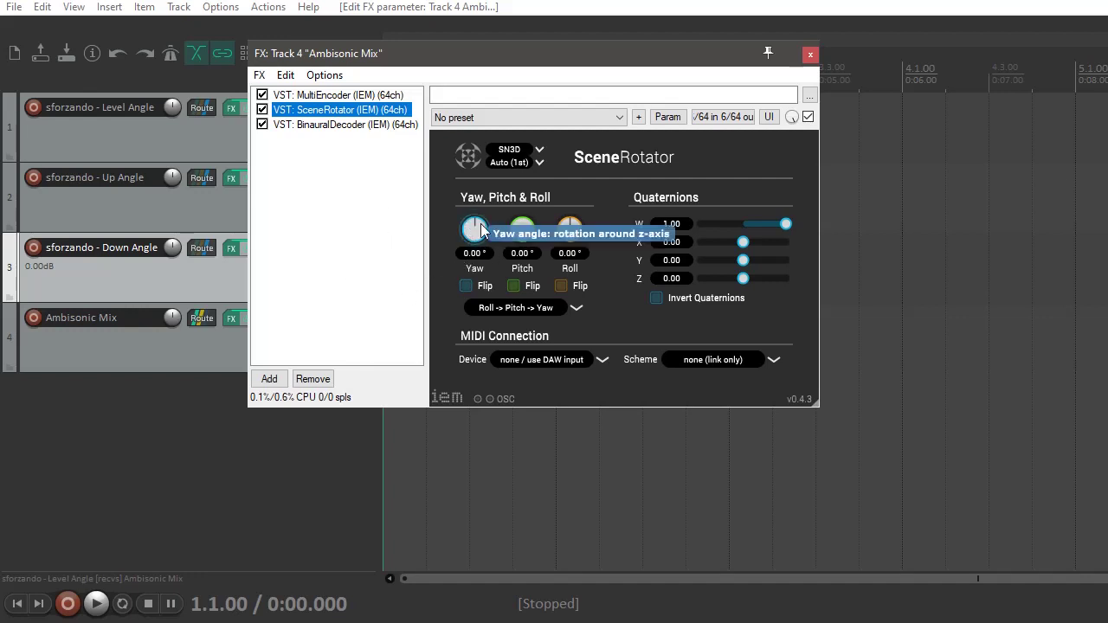
drag(468, 229, 498, 231)
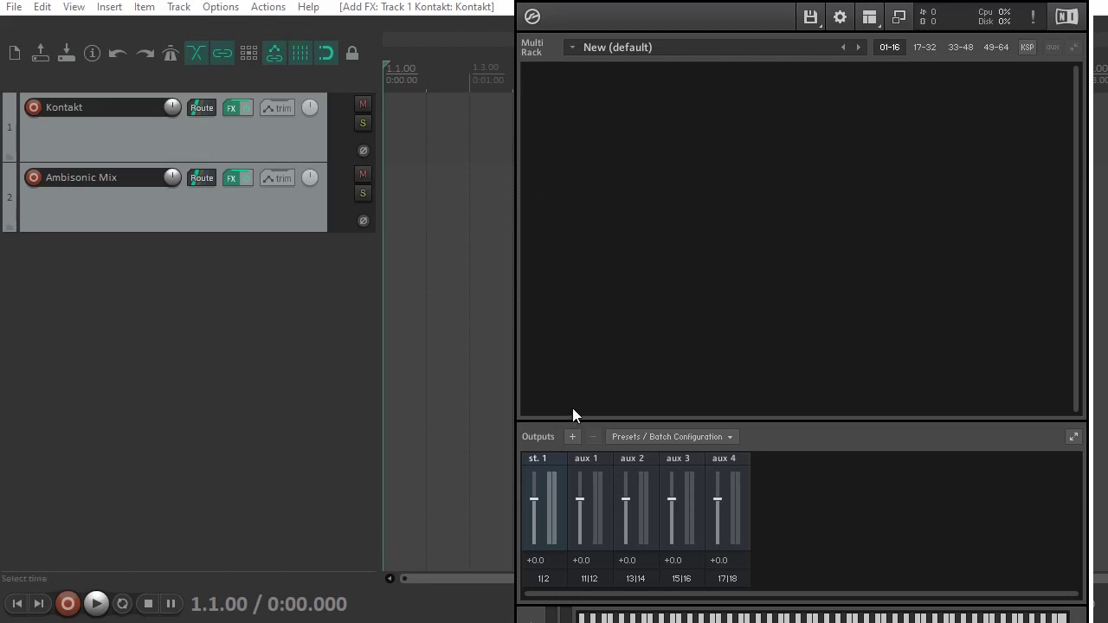
Raise Kontakt's st. 1 output channel to 6 audio channels.
click(551, 578)
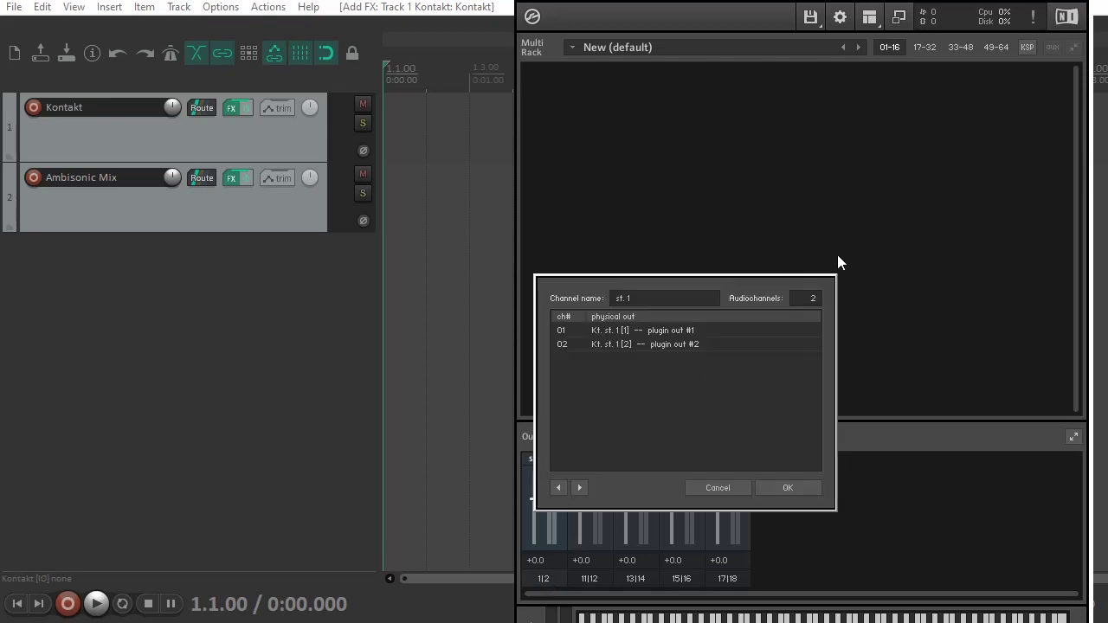
drag(814, 300, 806, 250)
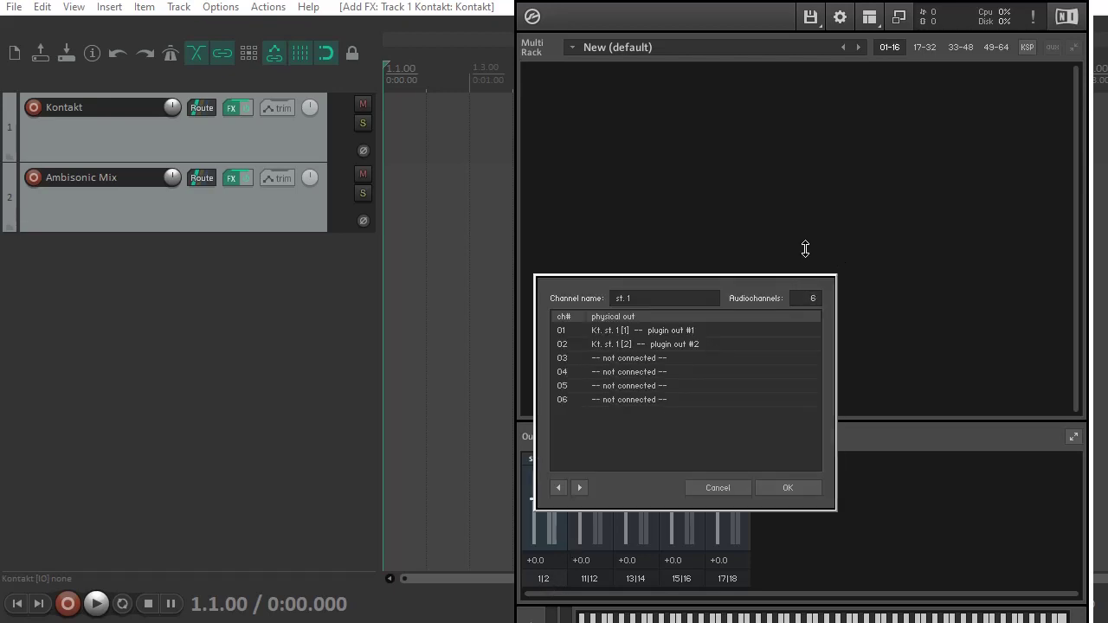
Apply Kontakt's six-channel output and open the Fazioli instrument in Edit Mode.
click(775, 489)
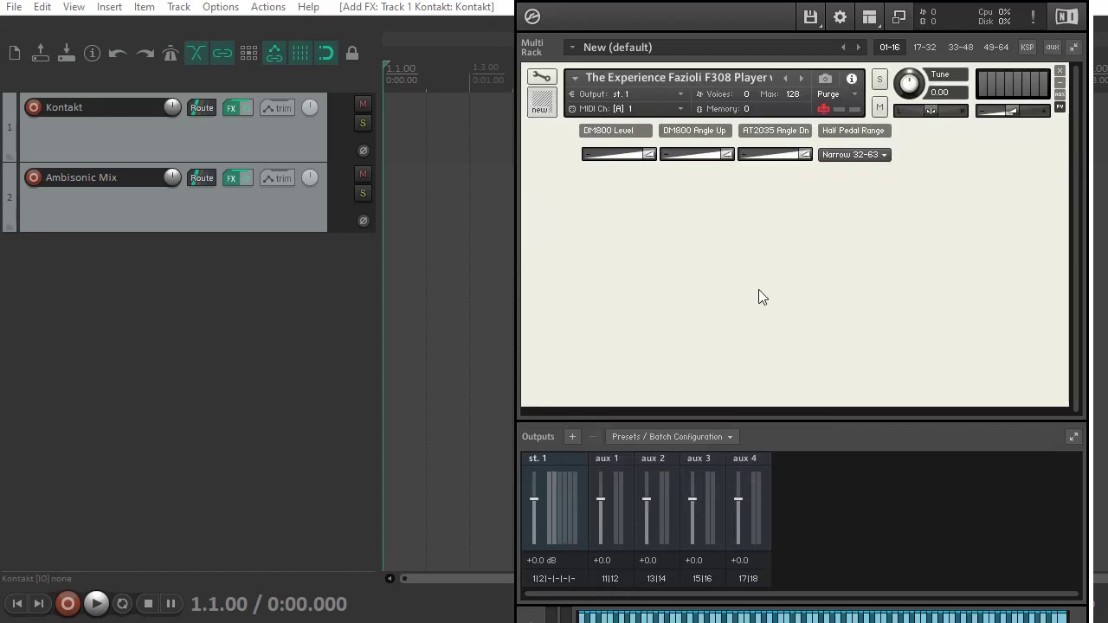
click(542, 78)
click(1039, 138)
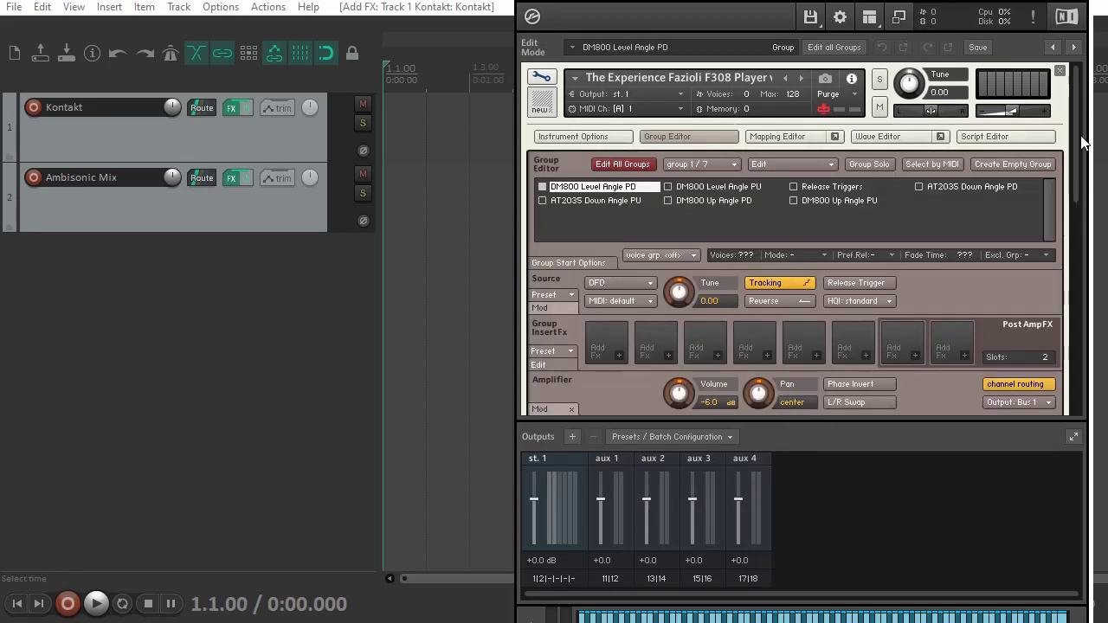
Select the AT2035 Down Angle PD group and view its routing to outputs 5 and 6.
drag(1078, 140, 1075, 319)
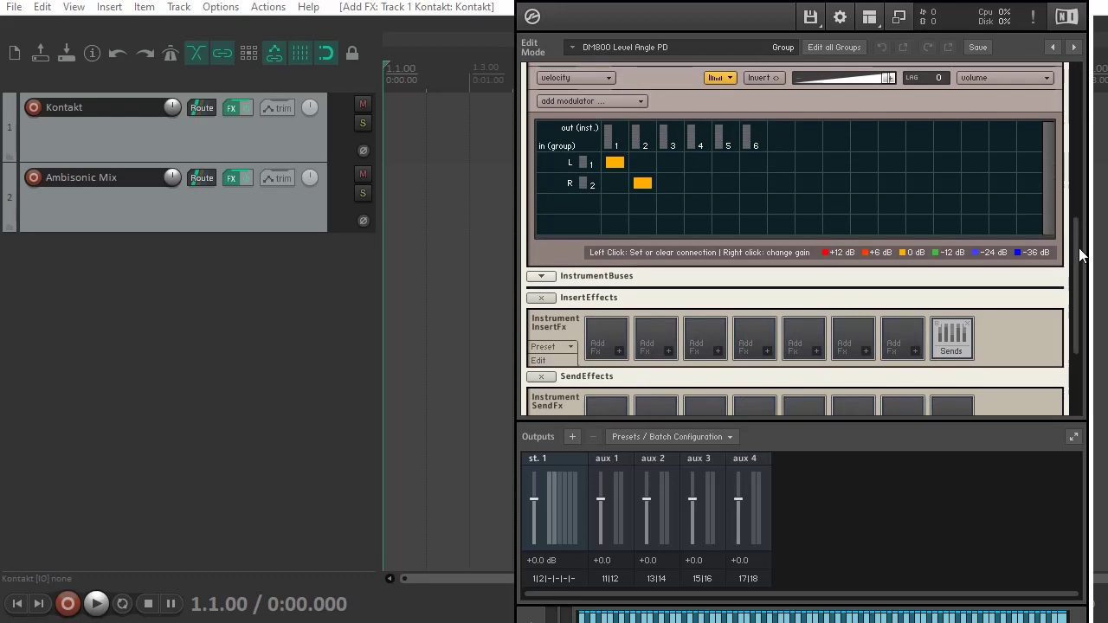
drag(1080, 256, 1102, 103)
click(930, 186)
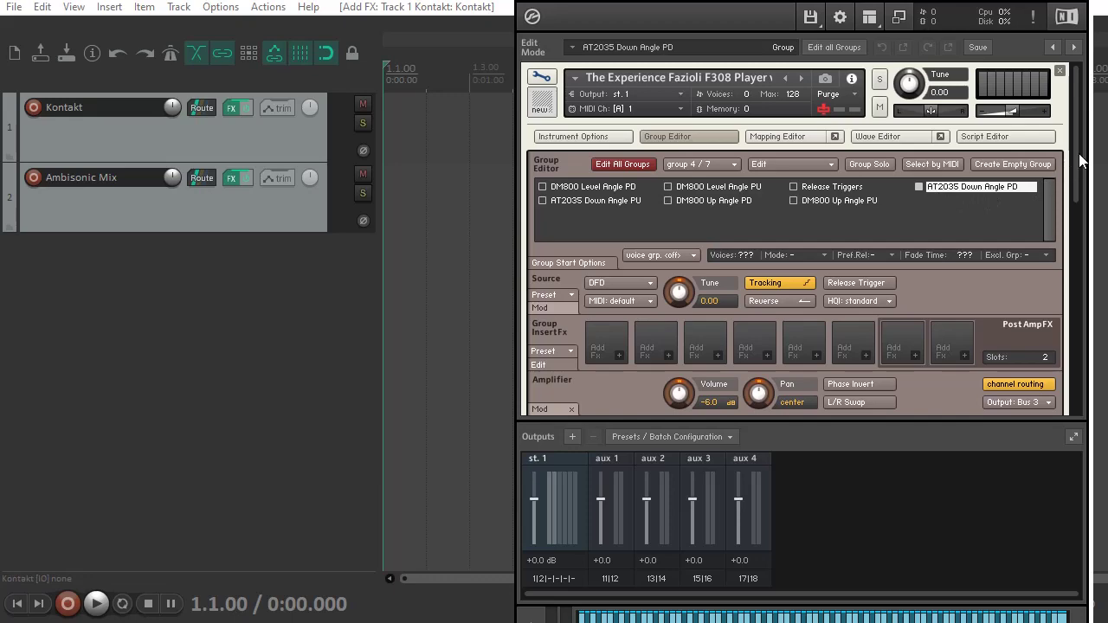
drag(1082, 161, 1082, 311)
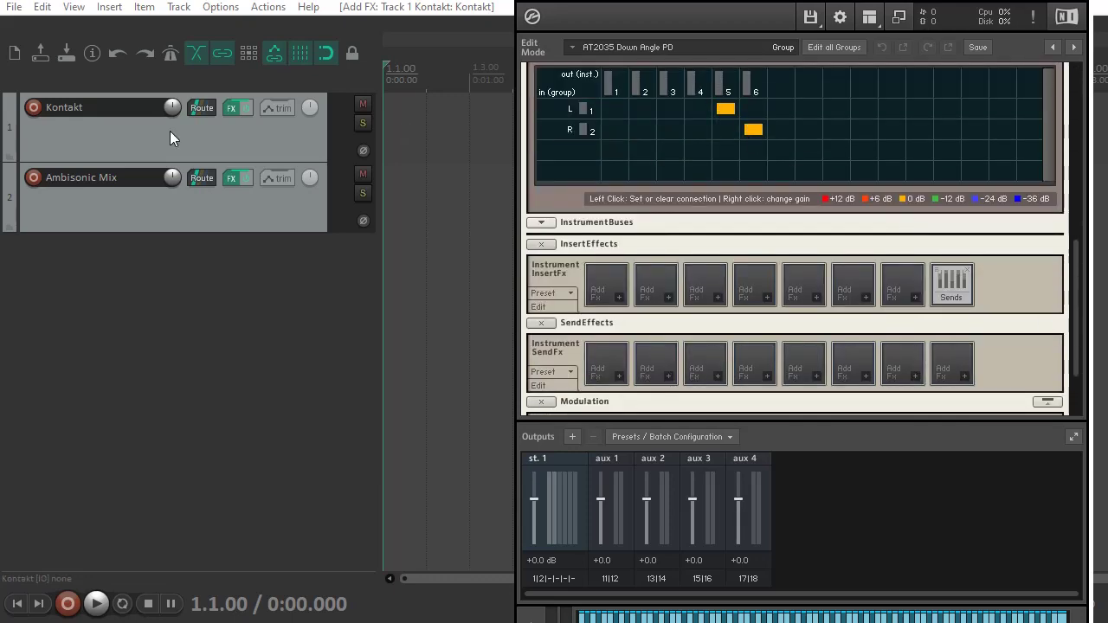
Turn off the Kontakt track's master send and add a receive from Ambisonic Mix.
click(215, 142)
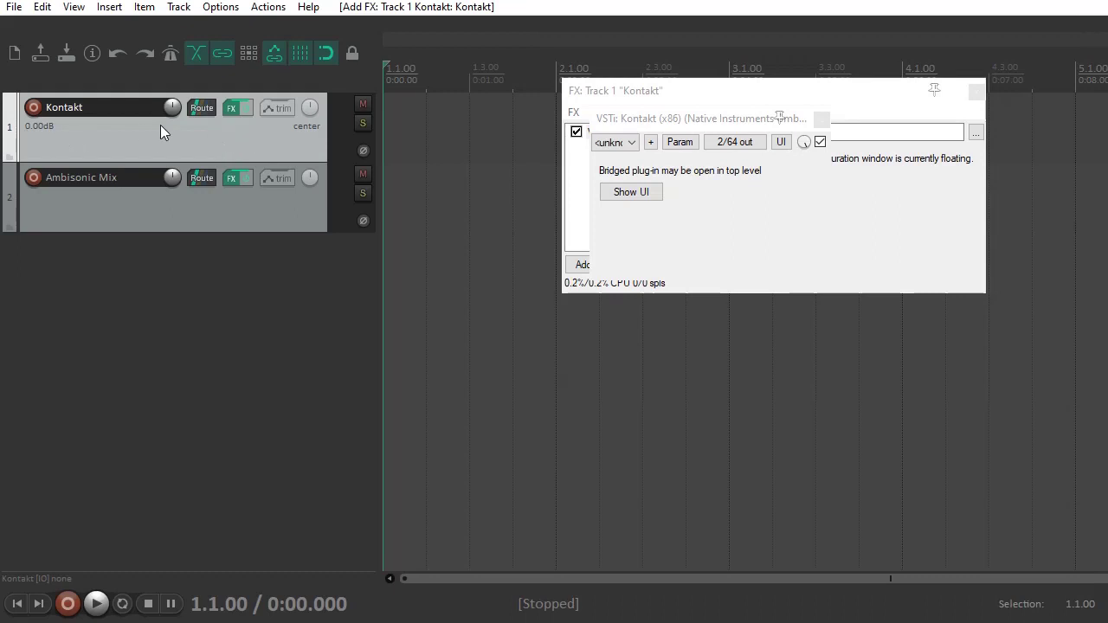
click(208, 109)
click(394, 127)
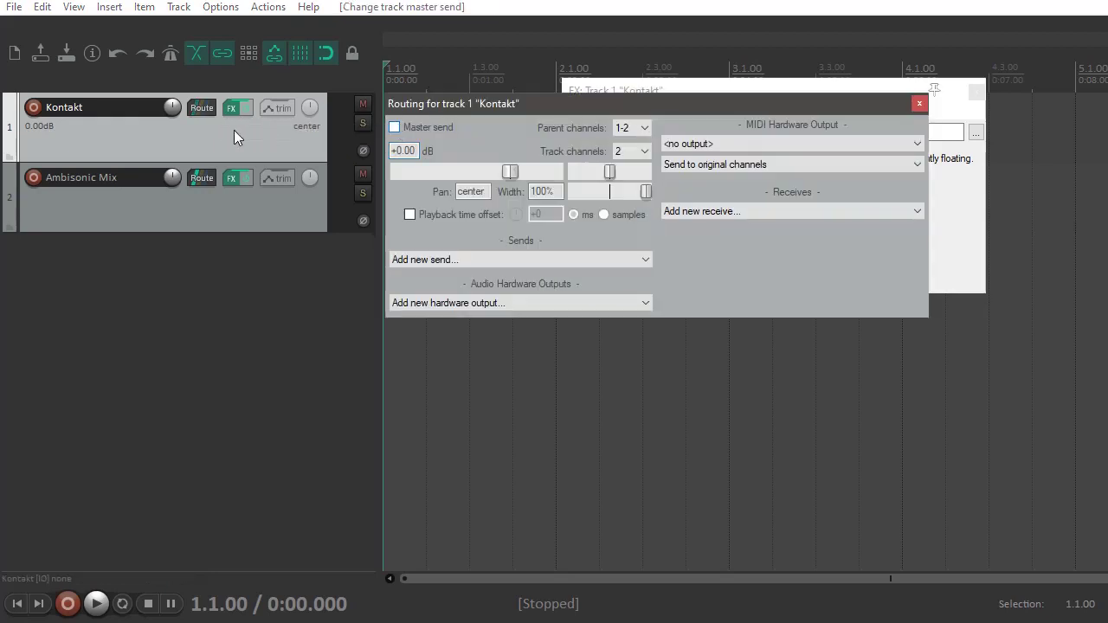
click(756, 215)
click(756, 237)
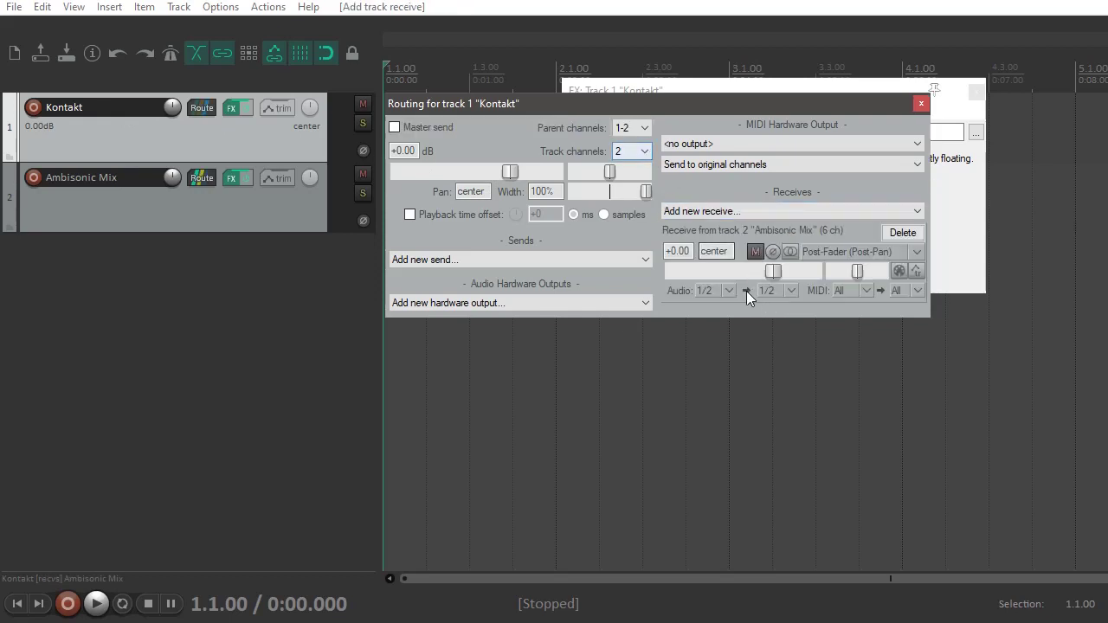
Make the Kontakt track 6 channels feeding parent channels starting at 5 (5-10).
click(717, 290)
click(646, 146)
click(644, 151)
click(646, 139)
click(646, 127)
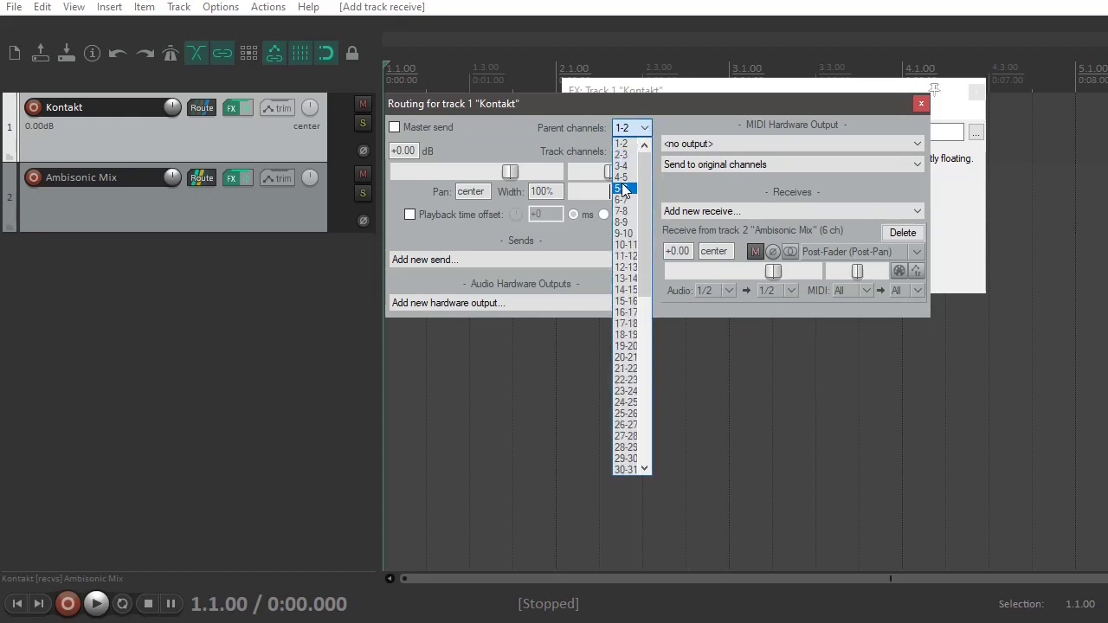
click(623, 189)
click(641, 151)
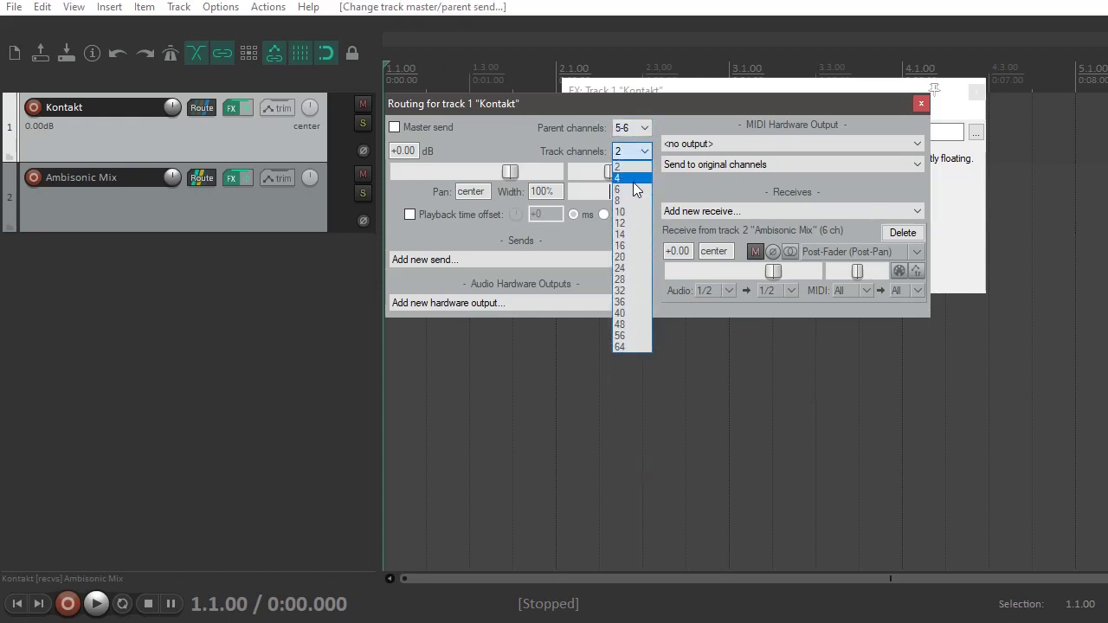
click(632, 187)
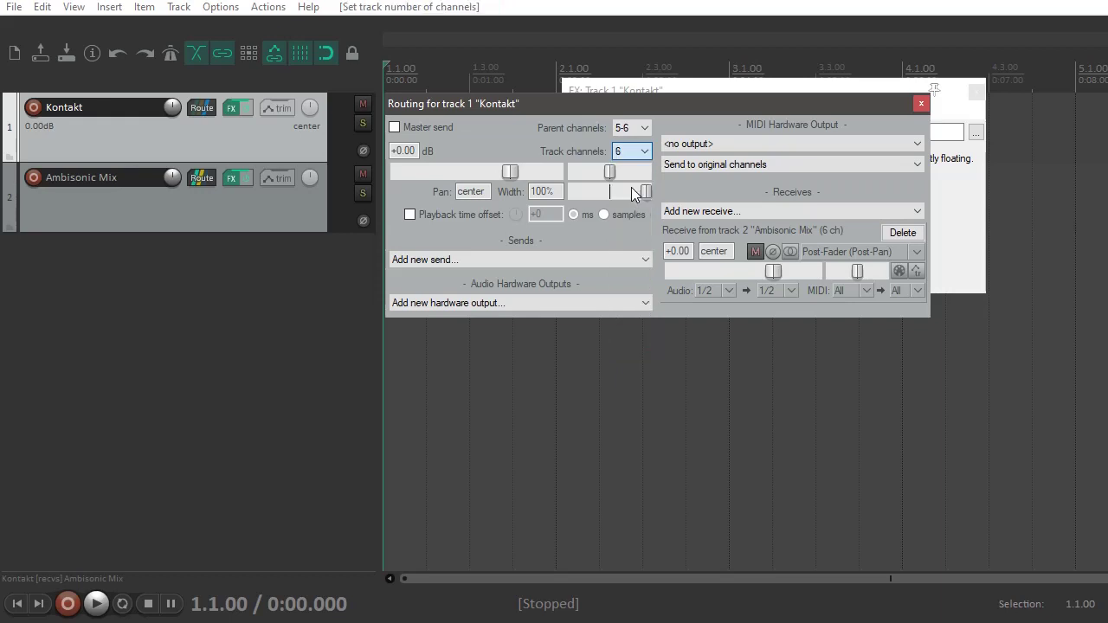
Set the Ambisonic Mix receive to multichannel 6 channels, 1-6 into 1-6.
click(730, 290)
mouse_move(733, 333)
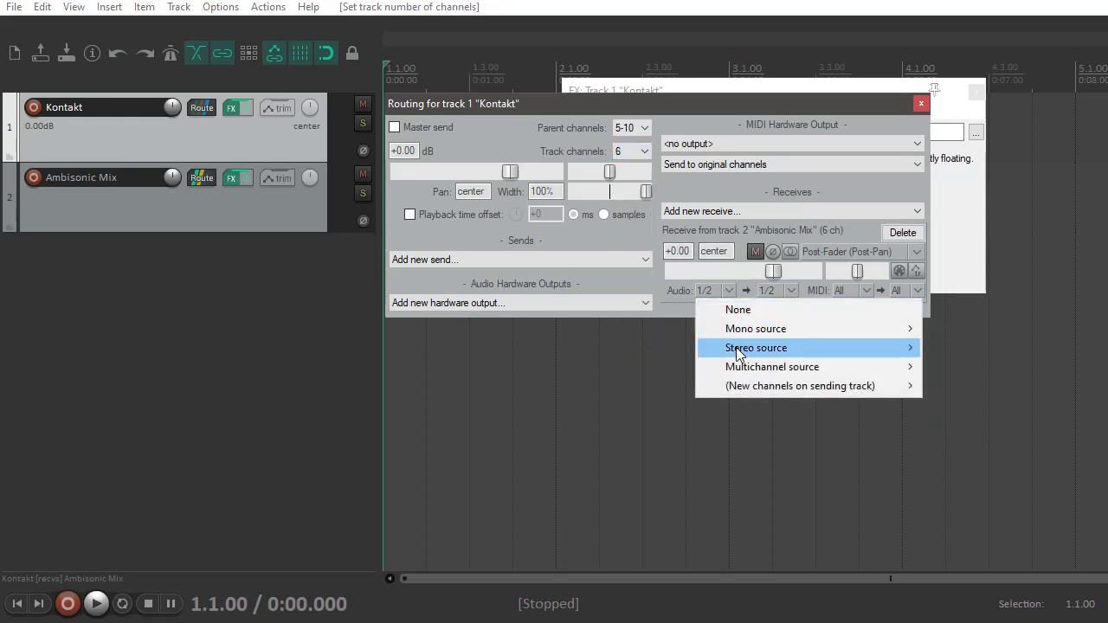
mouse_move(740, 370)
mouse_move(987, 386)
click(1066, 387)
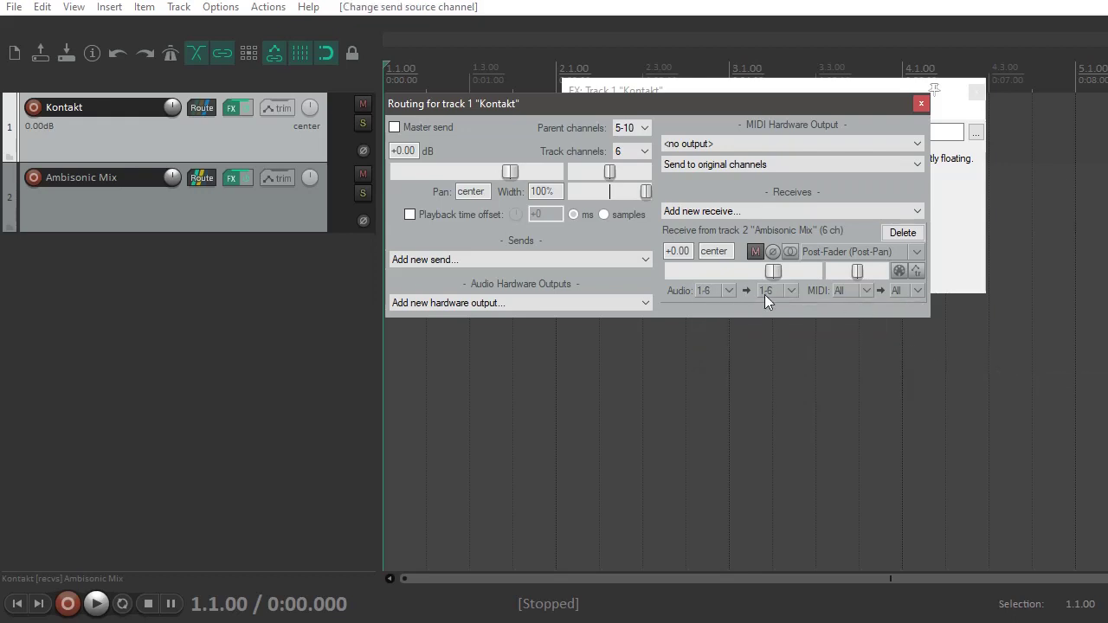